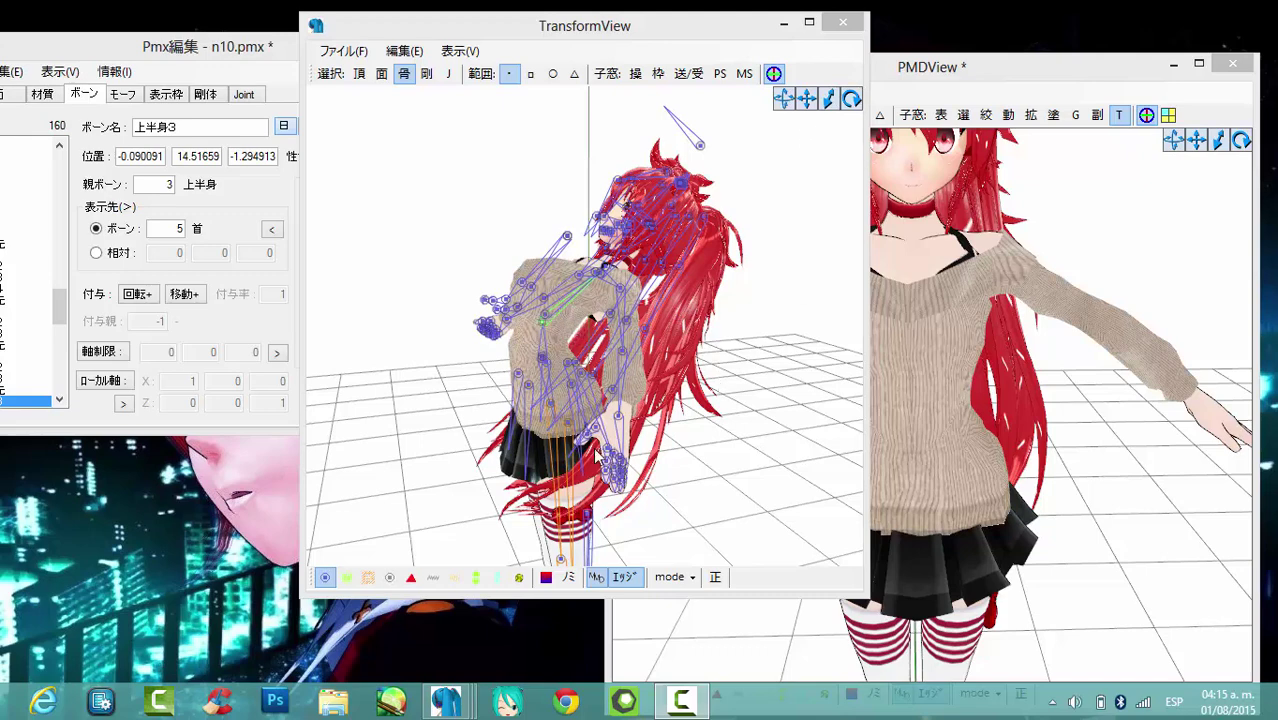
- Examine how the spine bones deform the sweater's torso in TransformView, from the front, from the side and close up
drag(828, 99, 826, 112)
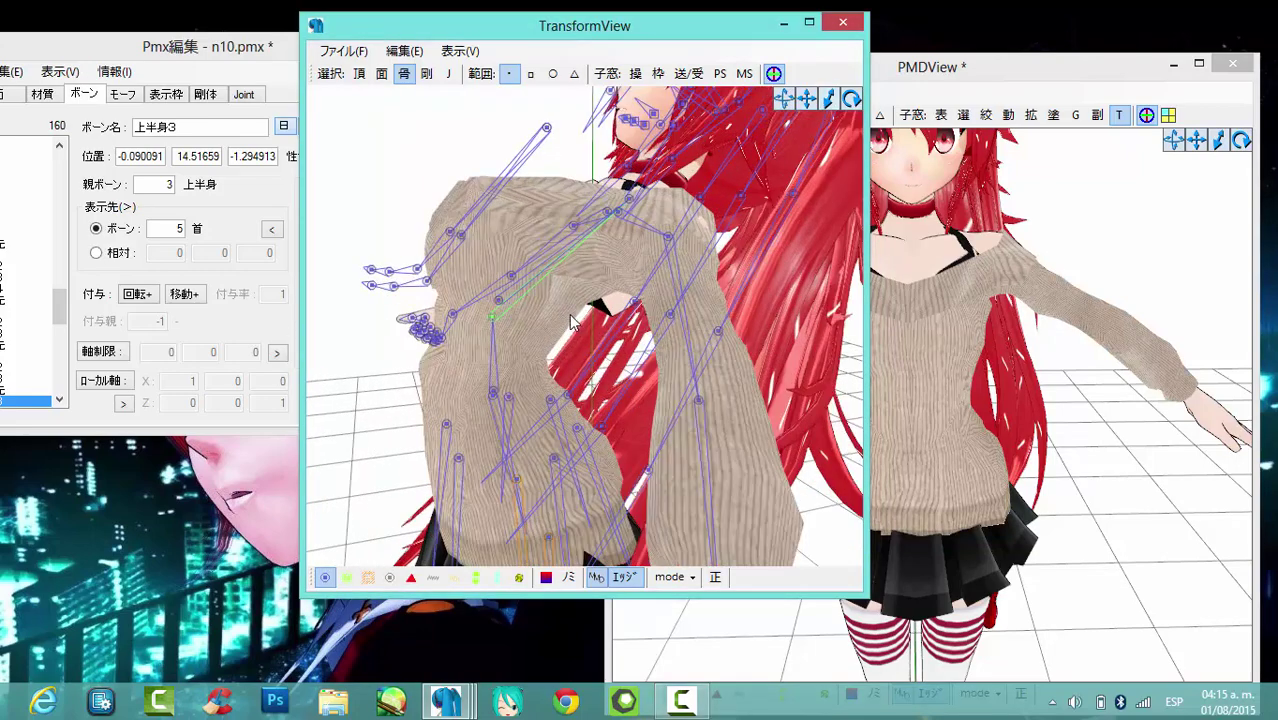
right_drag(576, 323, 573, 290)
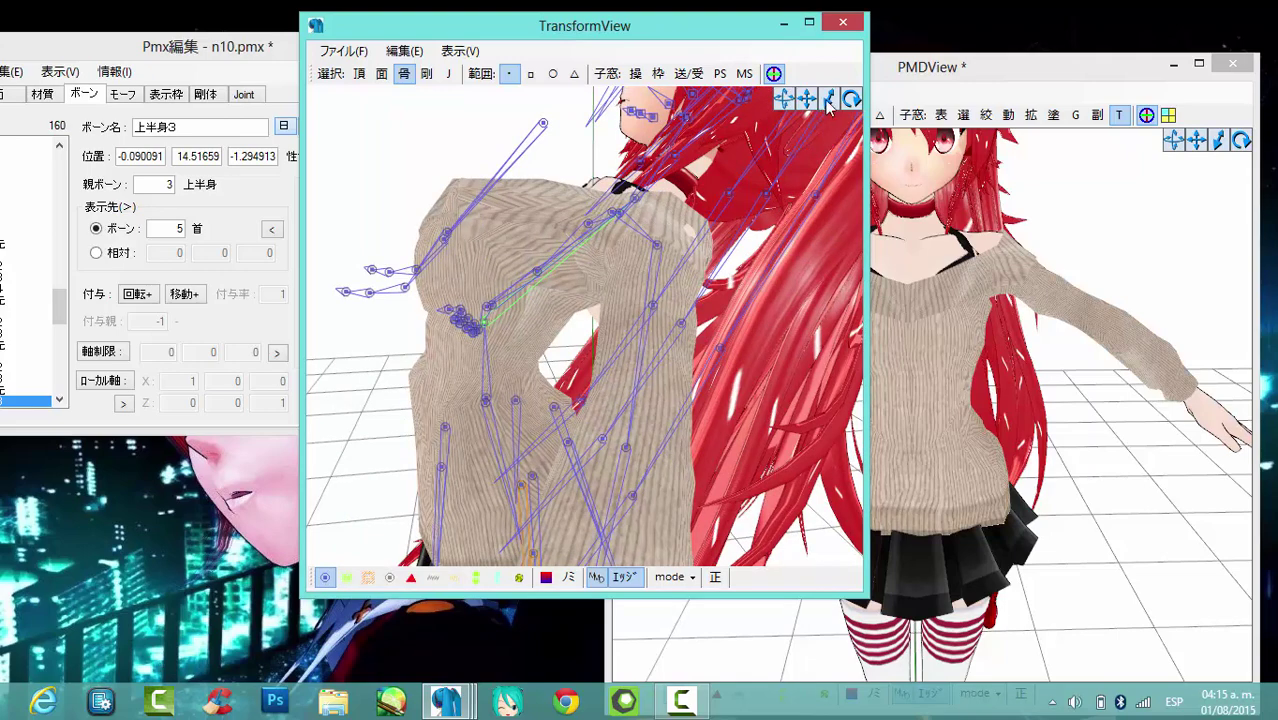
scroll(799, 151, up, 3)
key(Home)
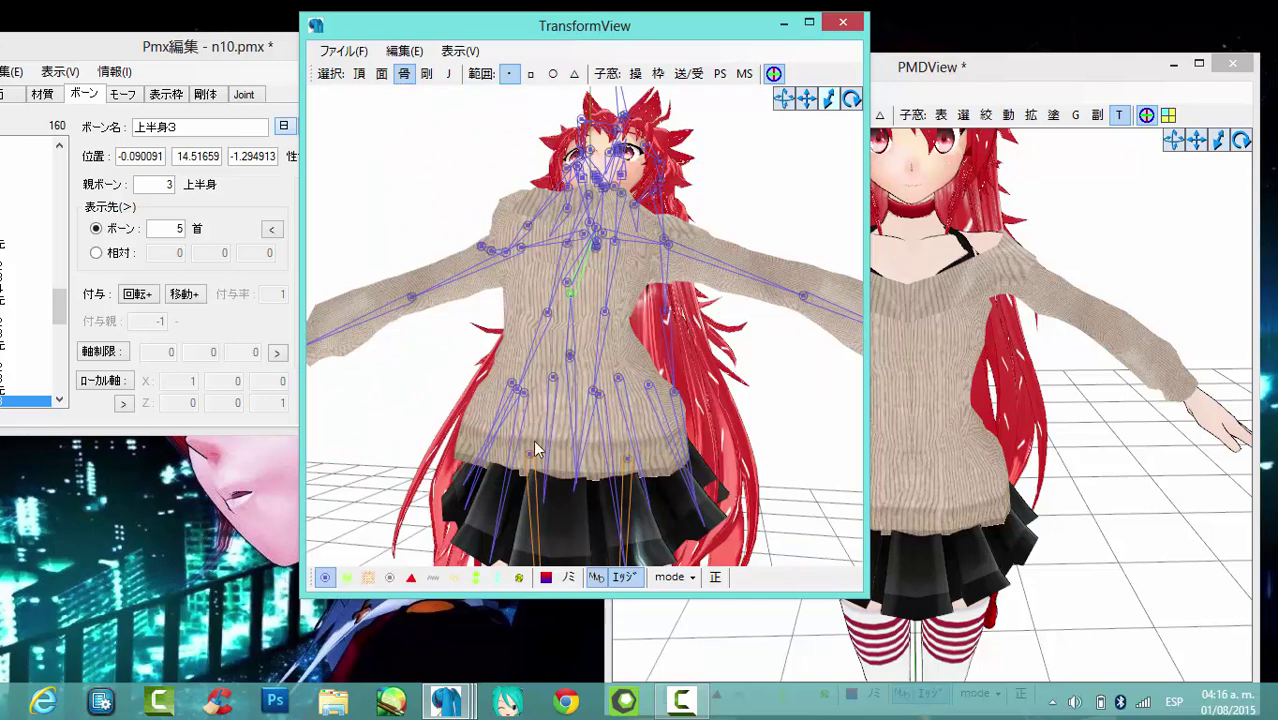
scroll(527, 462, down, 5)
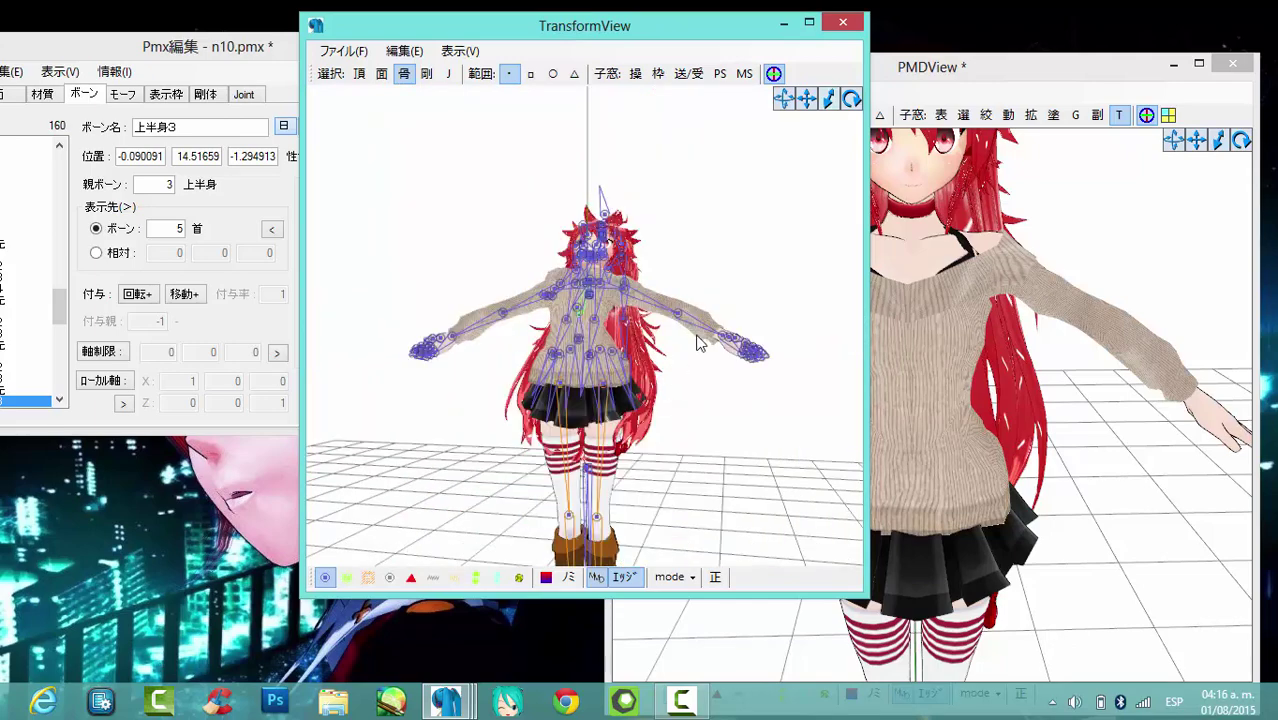
mouse_move(698, 343)
right_down()
mouse_move(685, 357)
mouse_move(665, 320)
mouse_move(632, 380)
mouse_move(597, 343)
mouse_move(705, 330)
right_up()
mouse_move(829, 99)
mouse_down()
mouse_move(840, 88)
mouse_move(830, 116)
mouse_up()
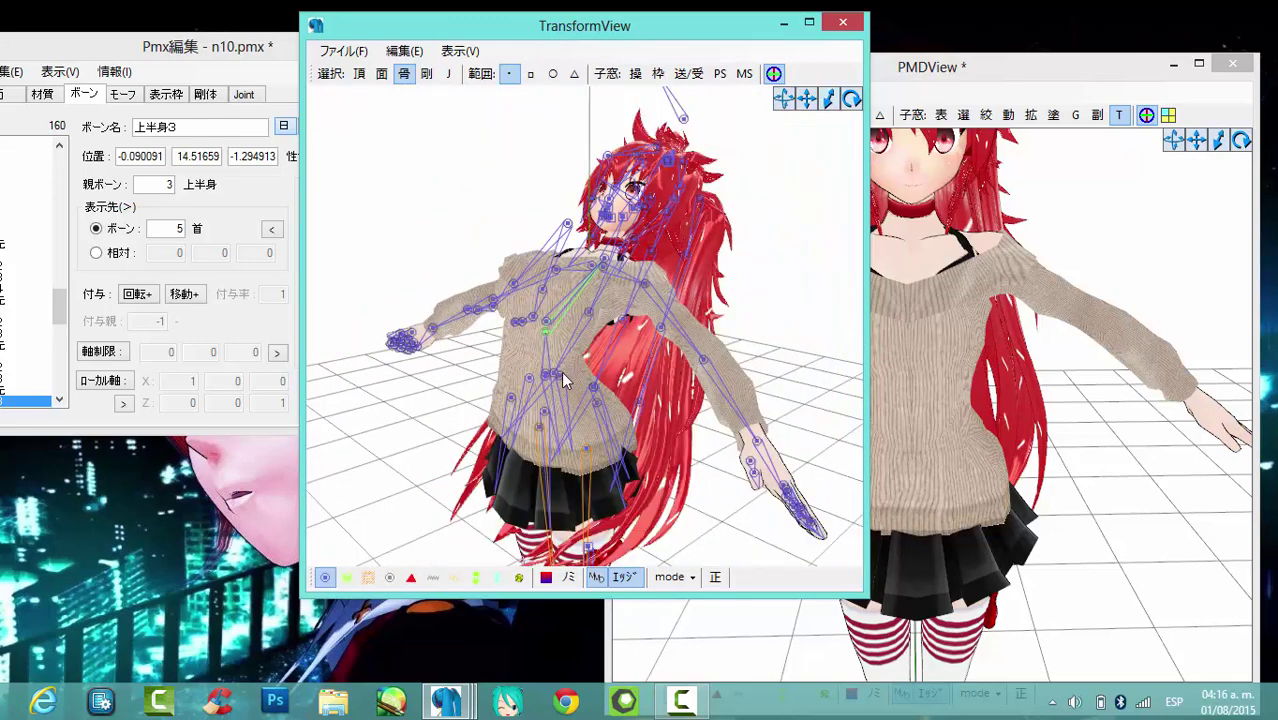
right_drag(563, 380, 378, 538)
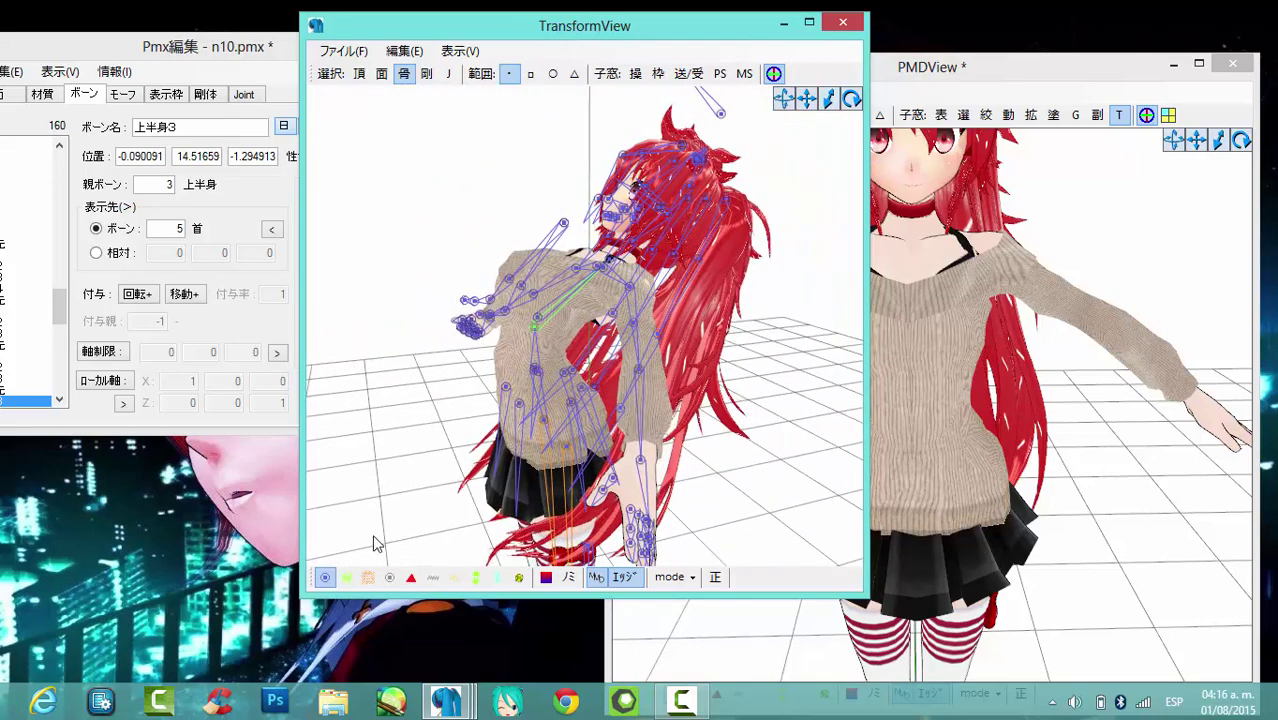
- Inspect the bent torso from the front and side with the bones hidden in TransformView, and show the bones again
click(324, 578)
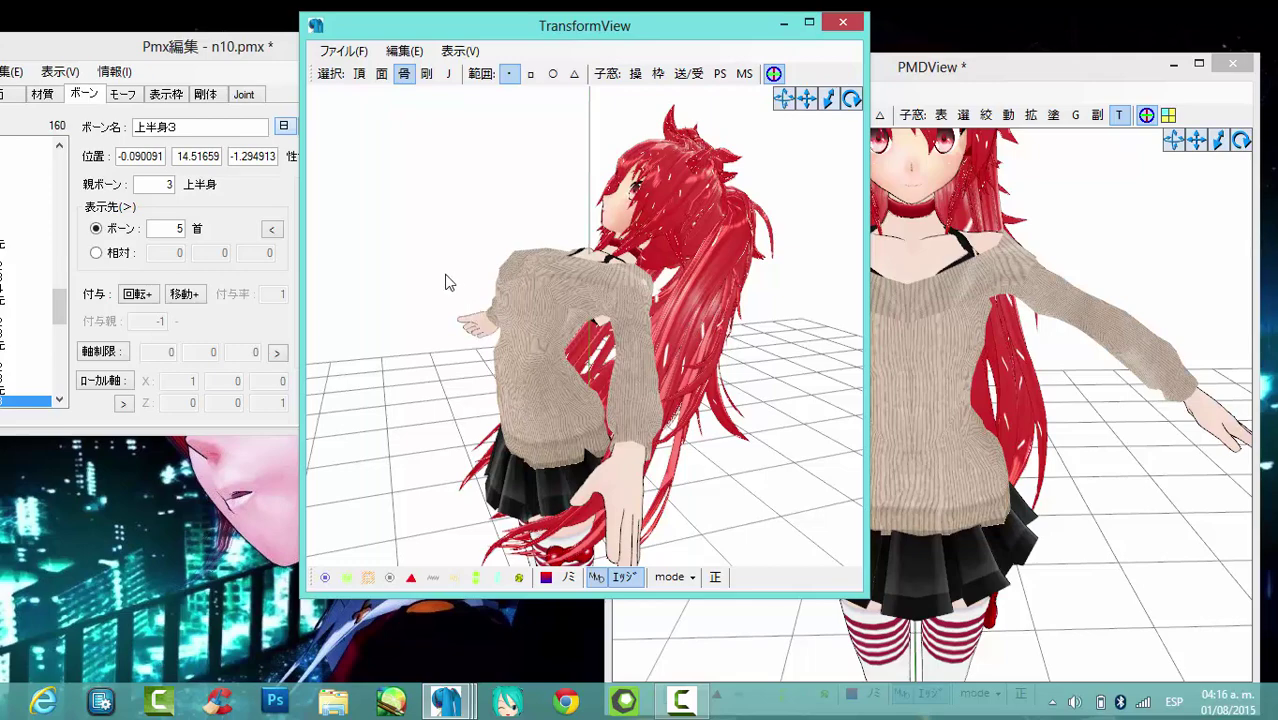
right_drag(448, 277, 529, 257)
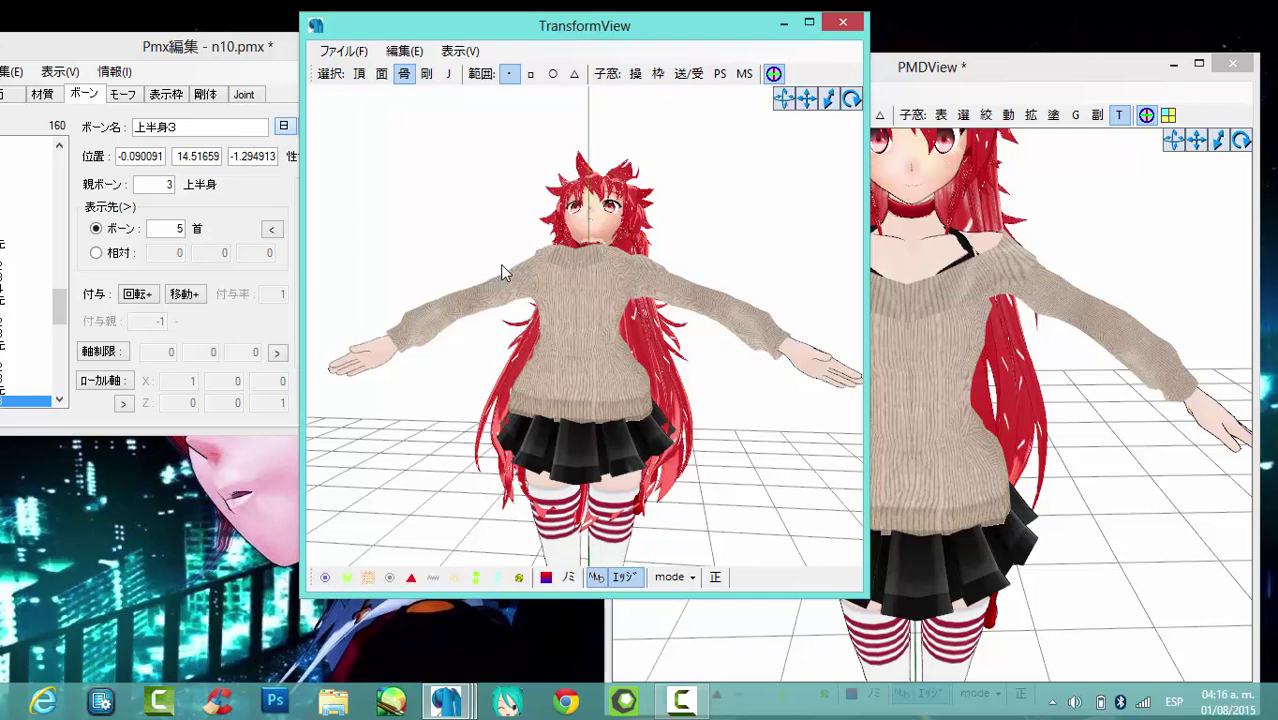
right_drag(698, 176, 645, 186)
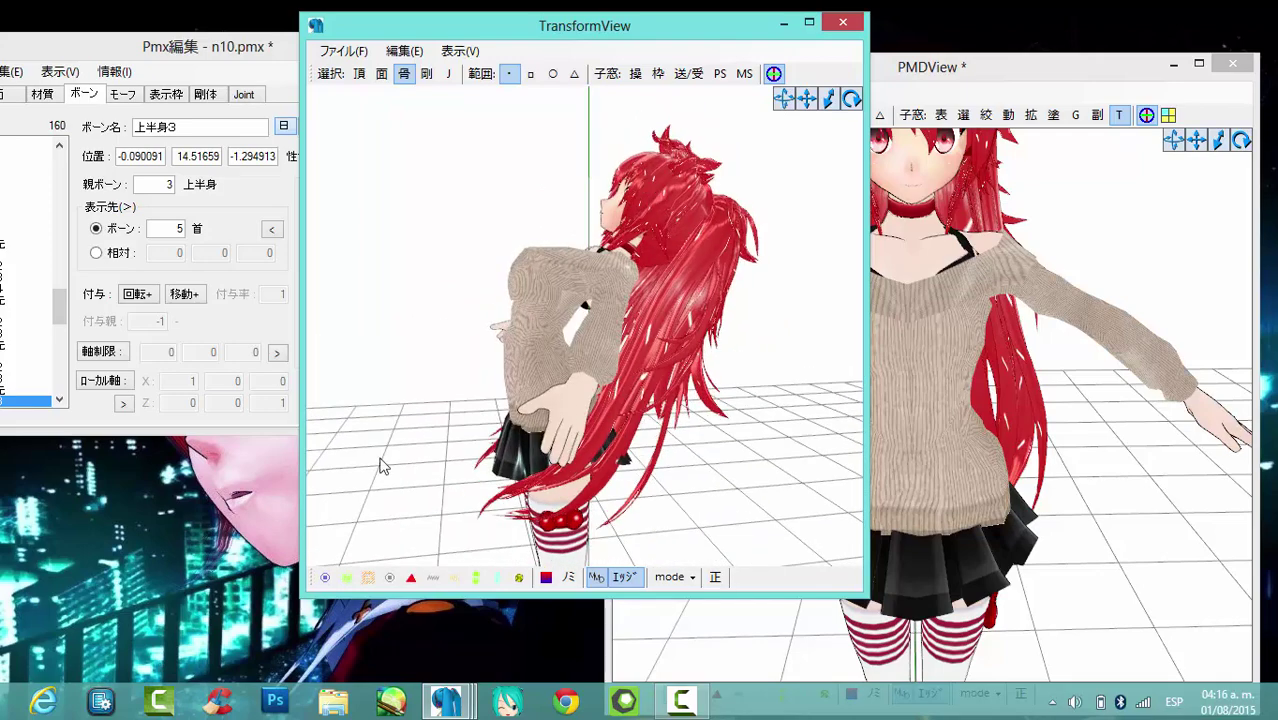
click(327, 577)
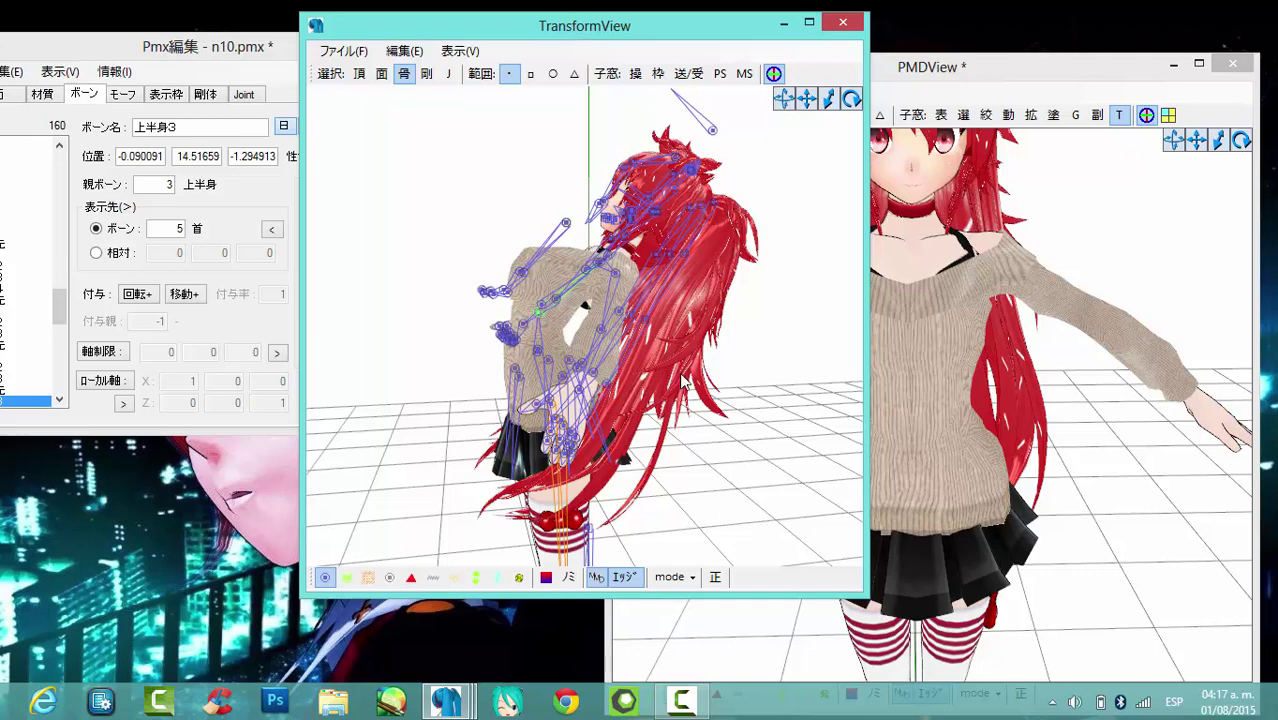
- Switch to PMDView, move its window up to uncover the display options, and show the model's bones
click(991, 80)
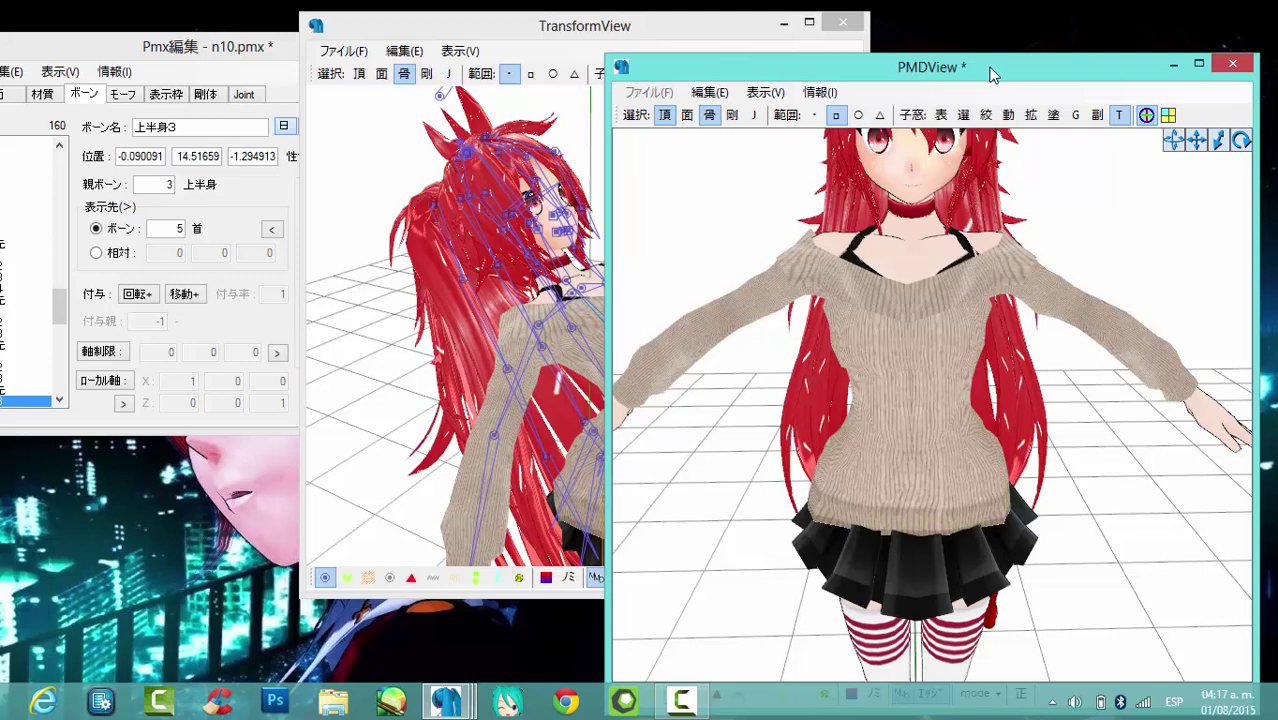
drag(991, 75, 991, 39)
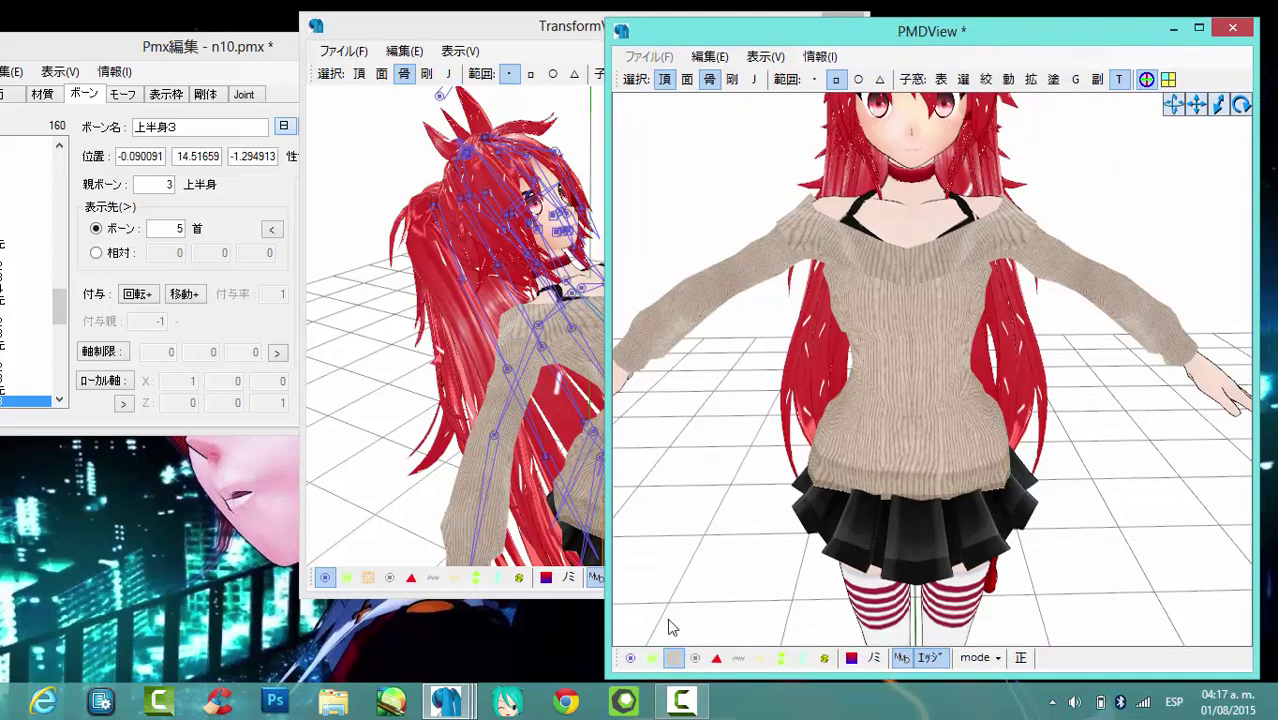
click(632, 658)
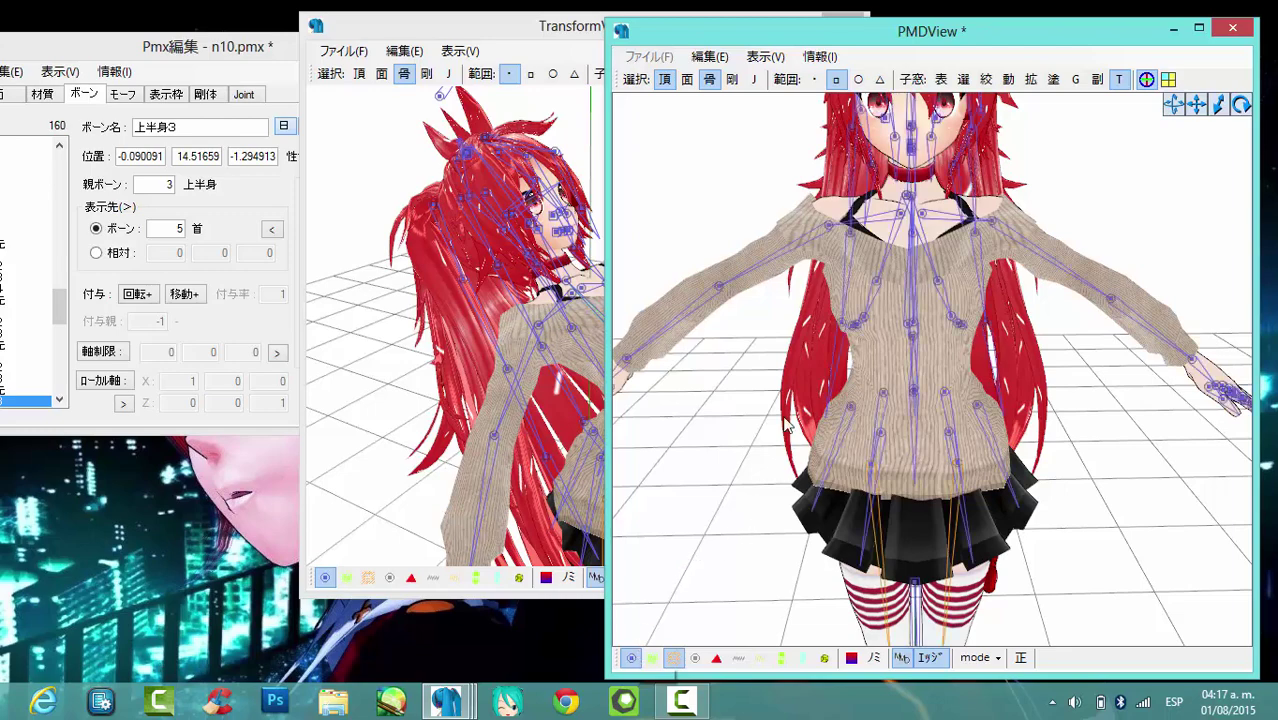
- Select the chest bone 上半身3 in PMDView and move the Pmx編集 window so its bone settings are fully visible
mouse_move(776, 422)
right_down()
mouse_move(741, 428)
mouse_move(756, 418)
right_up()
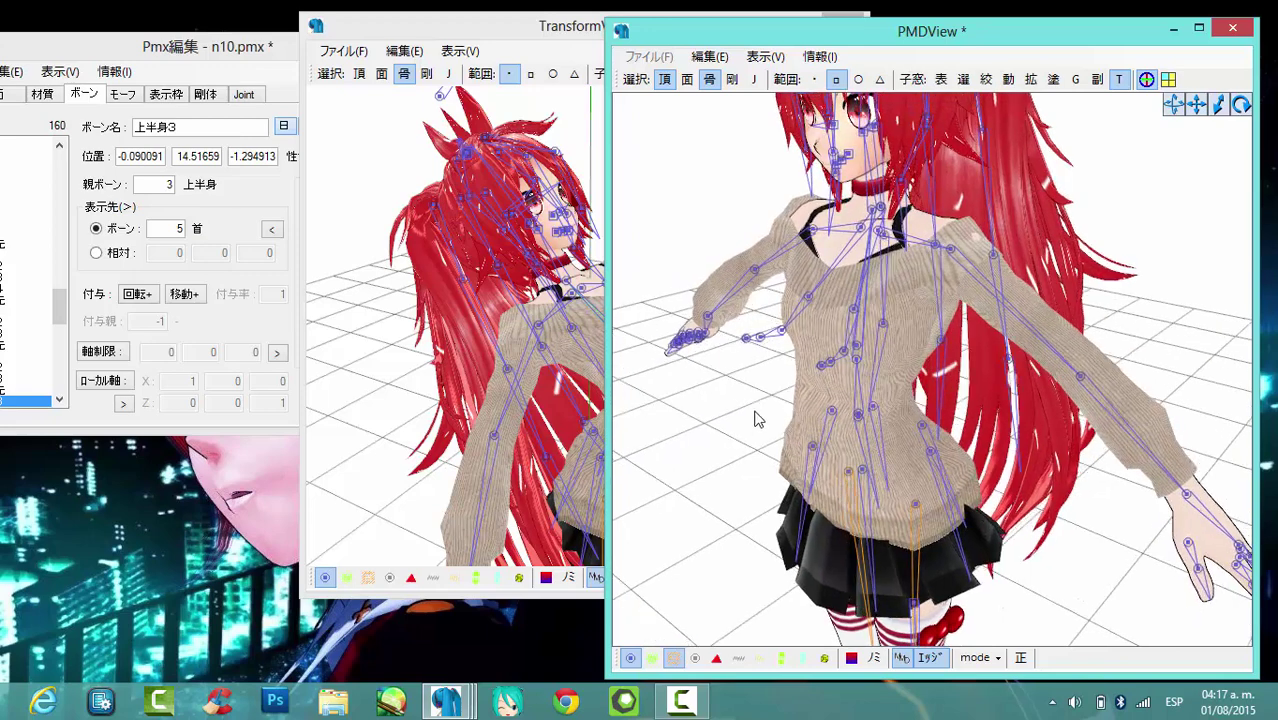
click(858, 345)
drag(105, 53, 159, 55)
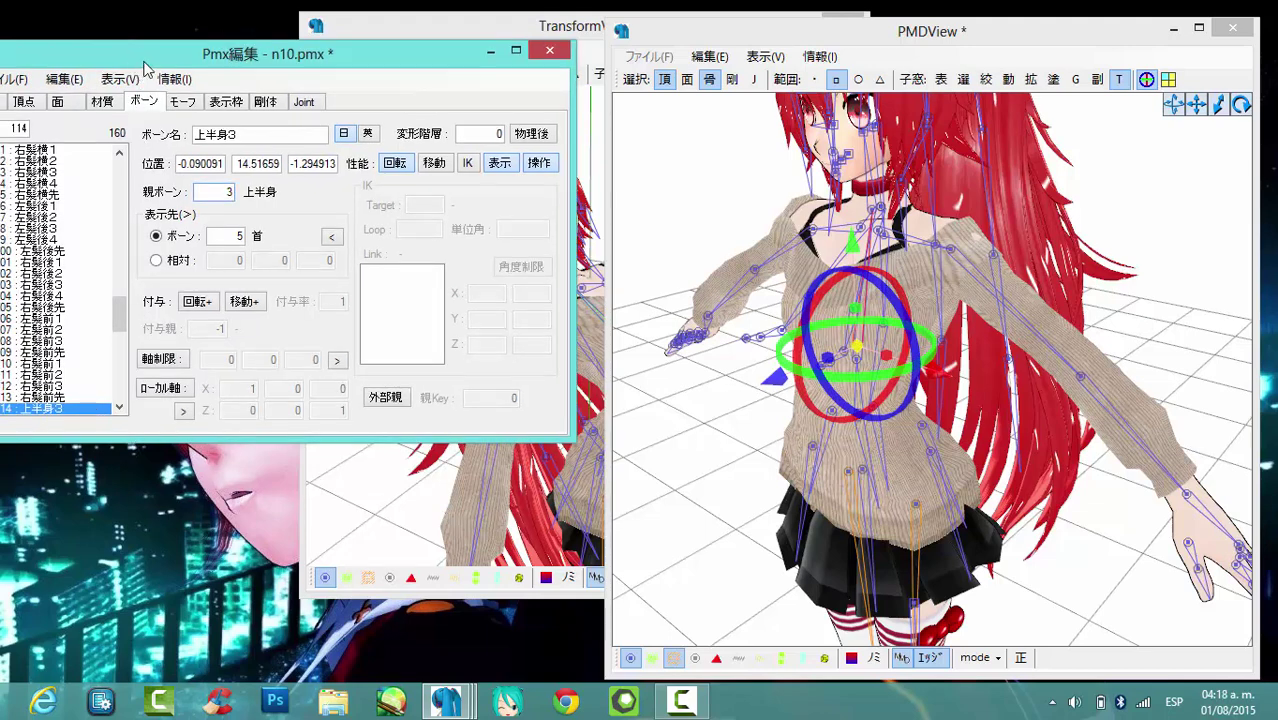
drag(145, 64, 159, 60)
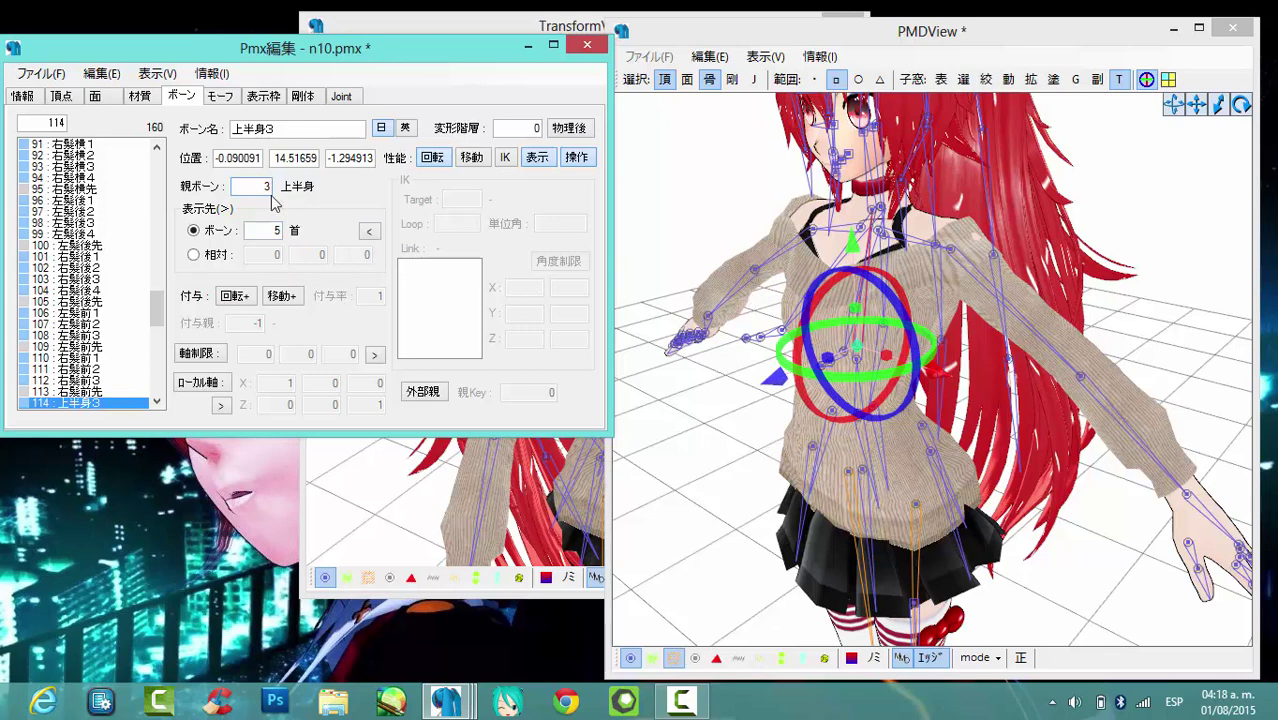
- Inspect the bone settings of 上半身, 上半身2 and 上半身3 by selecting each spine bone on the model
click(678, 438)
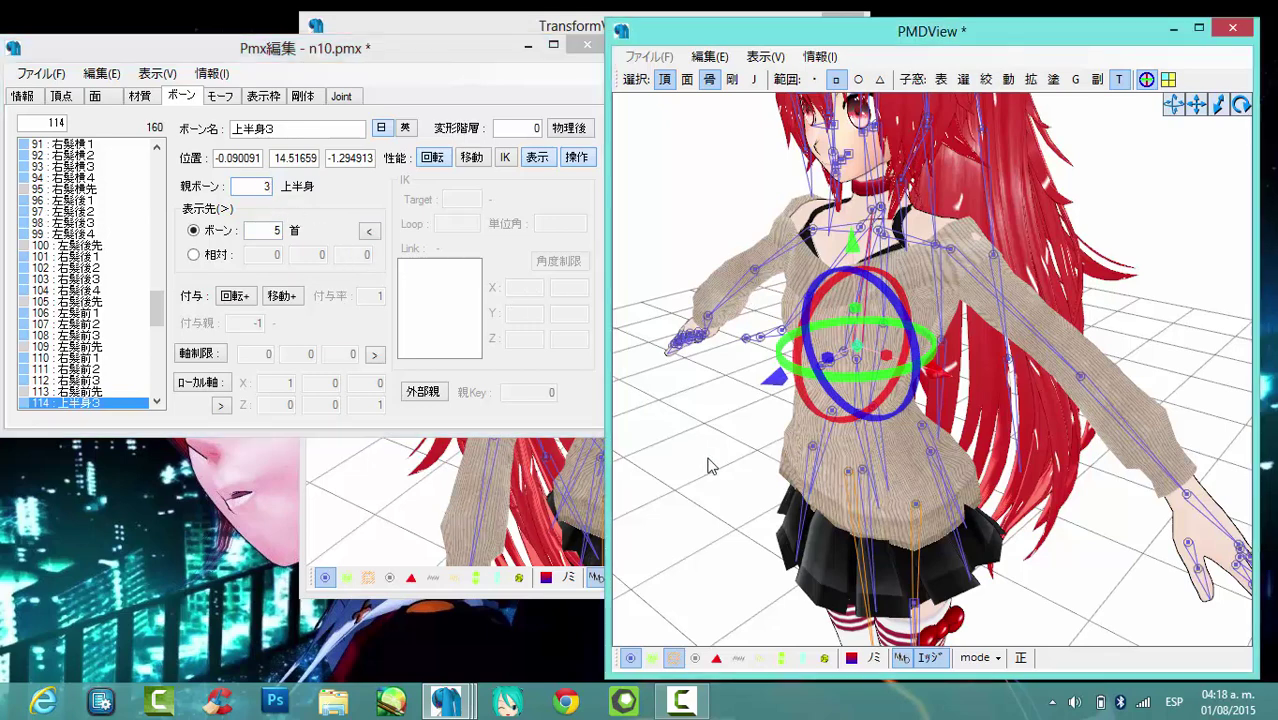
click(818, 430)
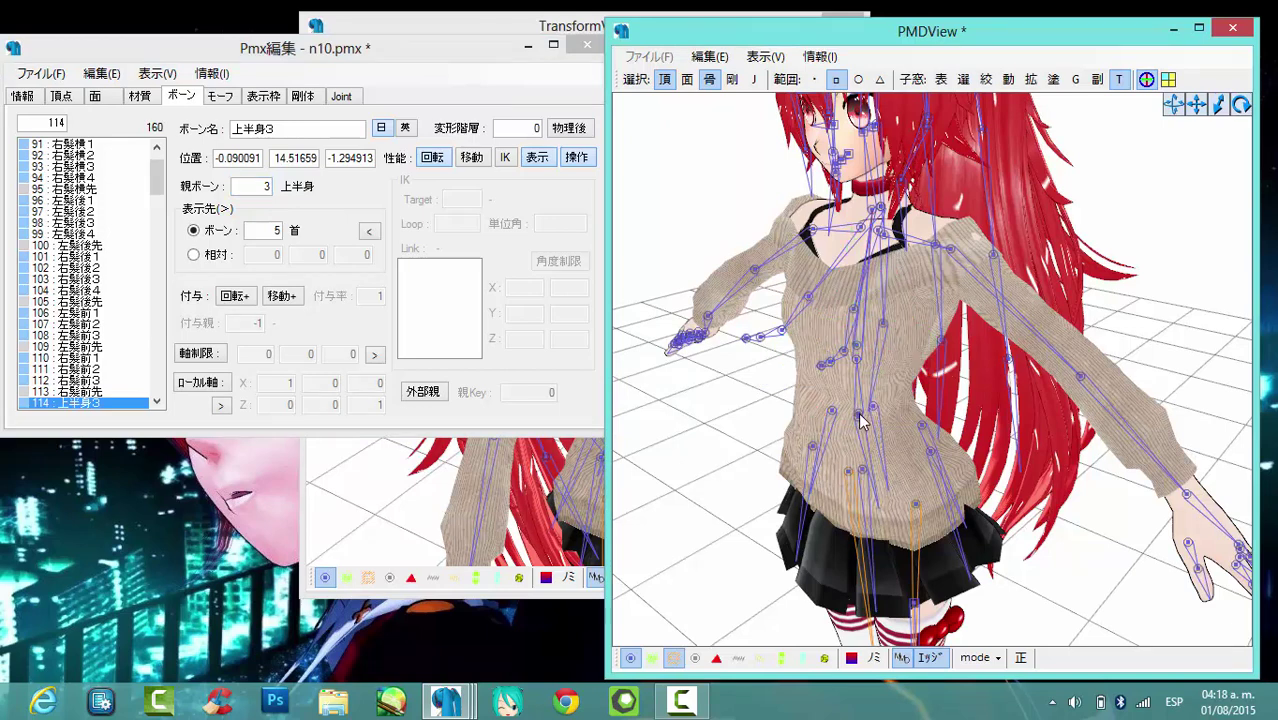
click(860, 420)
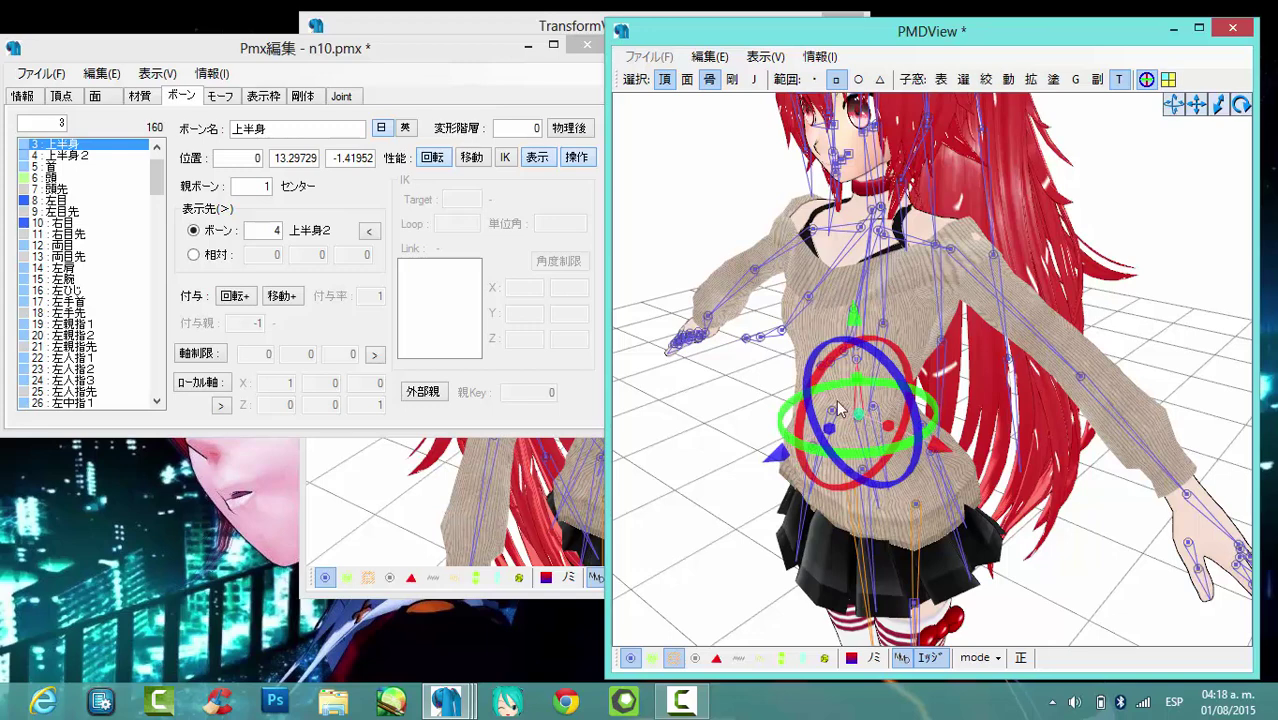
click(905, 308)
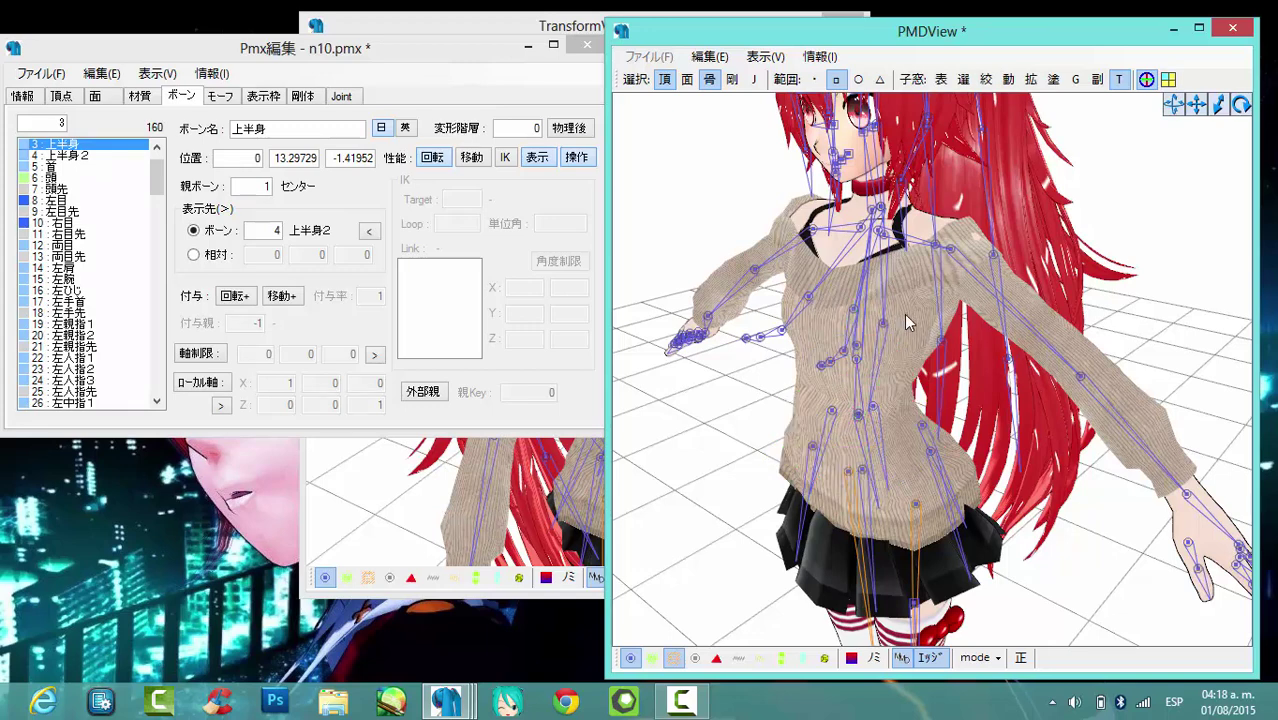
click(860, 365)
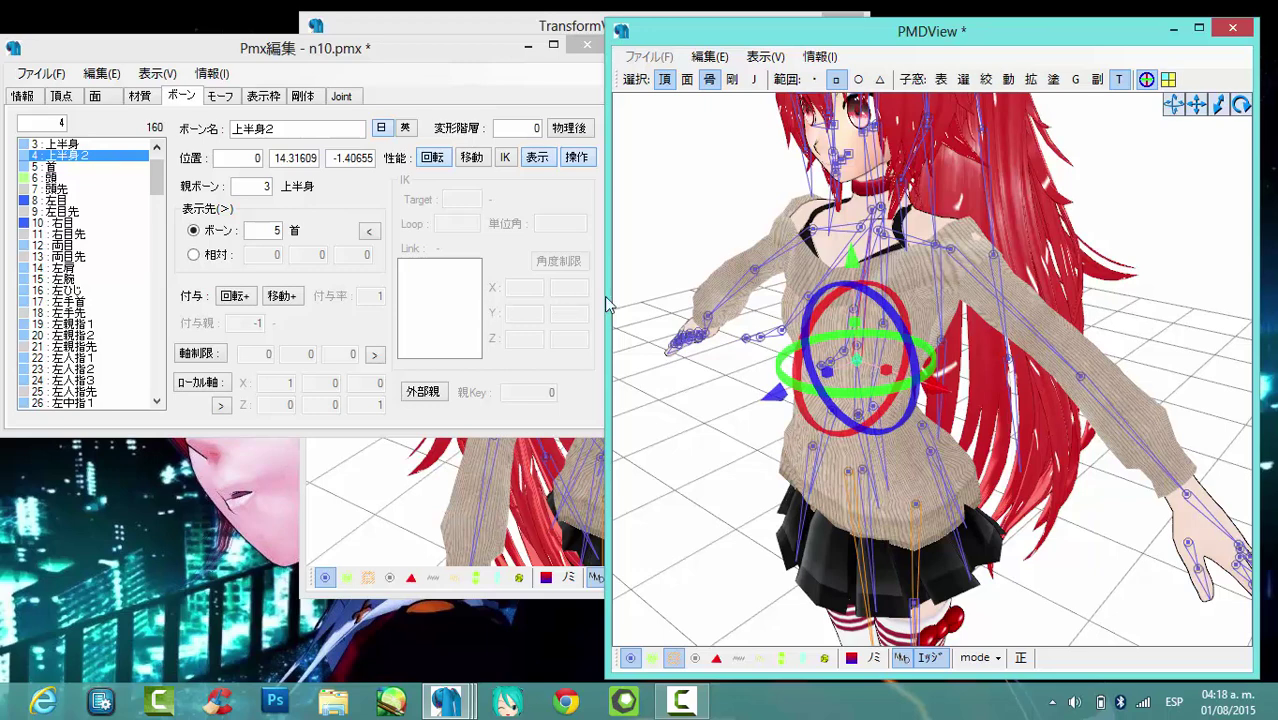
click(910, 338)
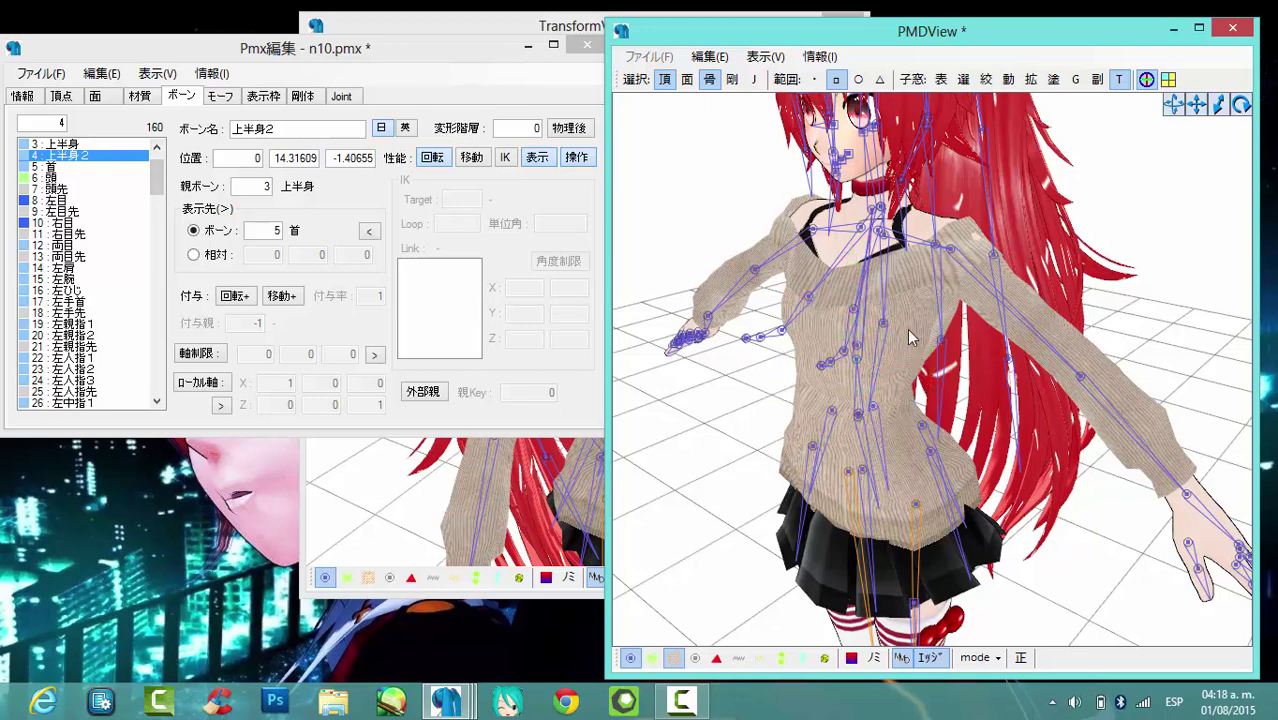
click(854, 341)
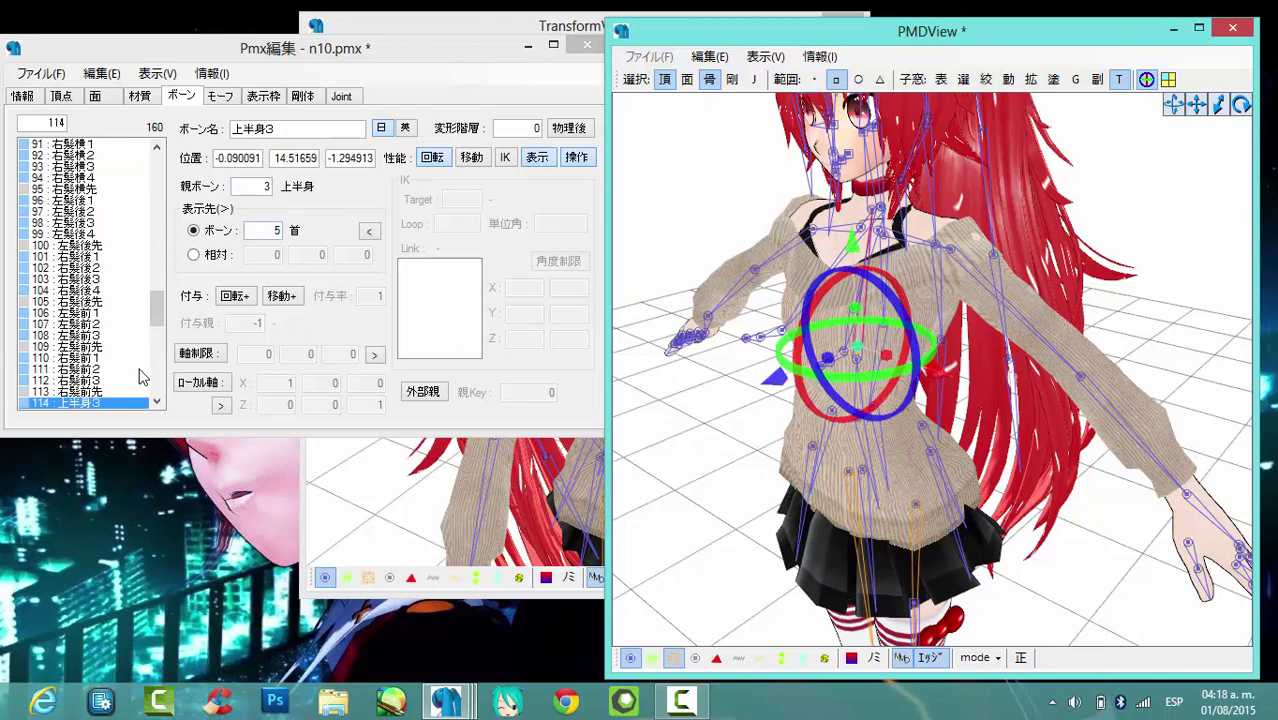
- Turn off vertex selection in PMDView so only bones are picked, and select the 上半身3 bone
click(876, 430)
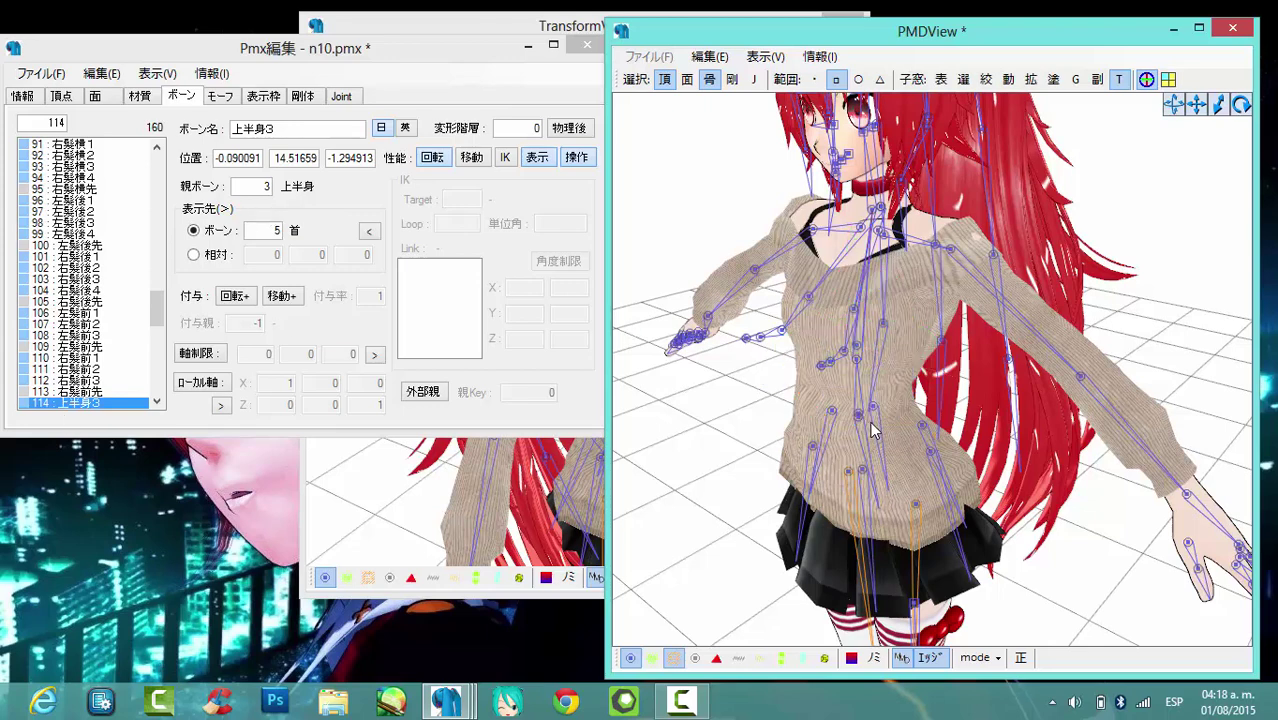
click(862, 370)
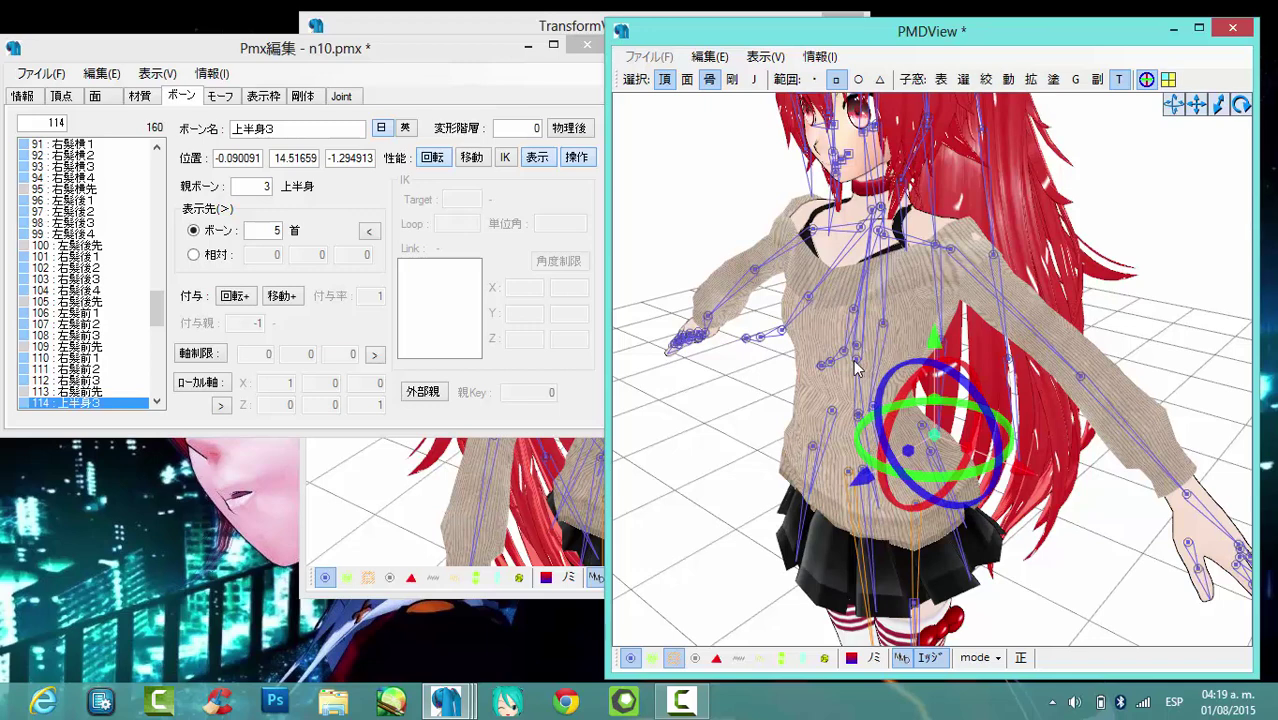
click(845, 380)
click(845, 380)
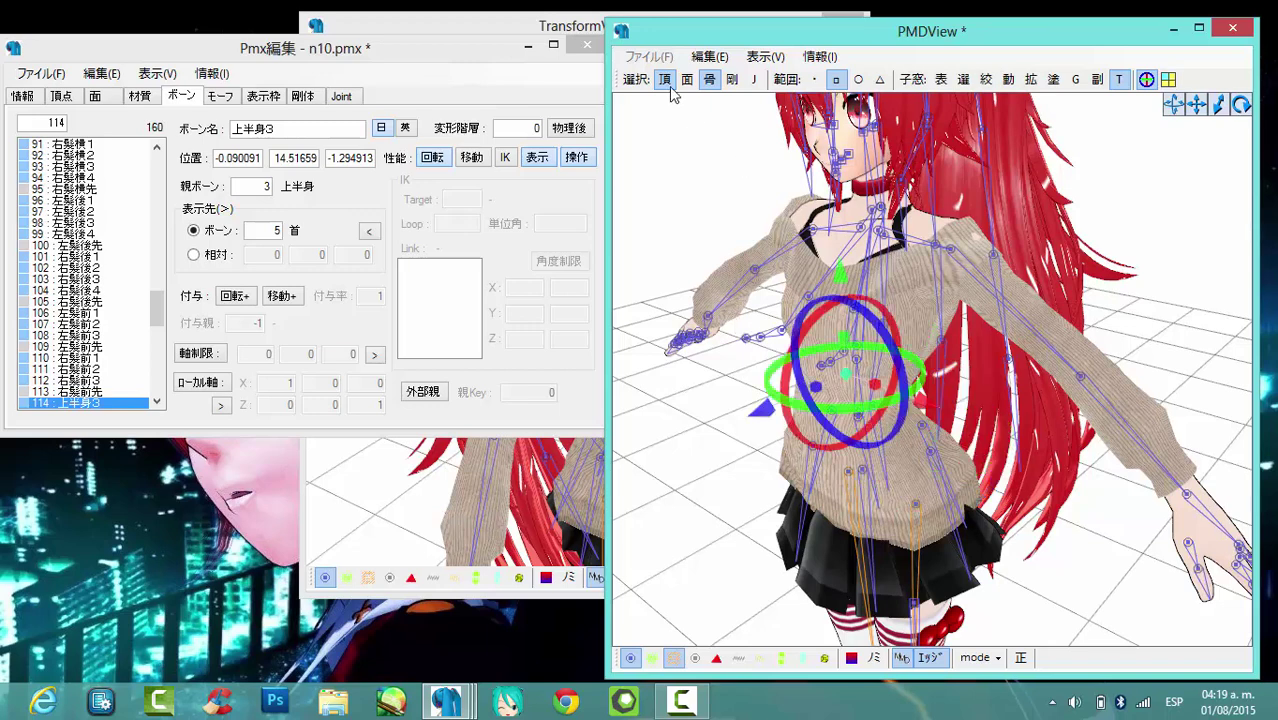
click(873, 345)
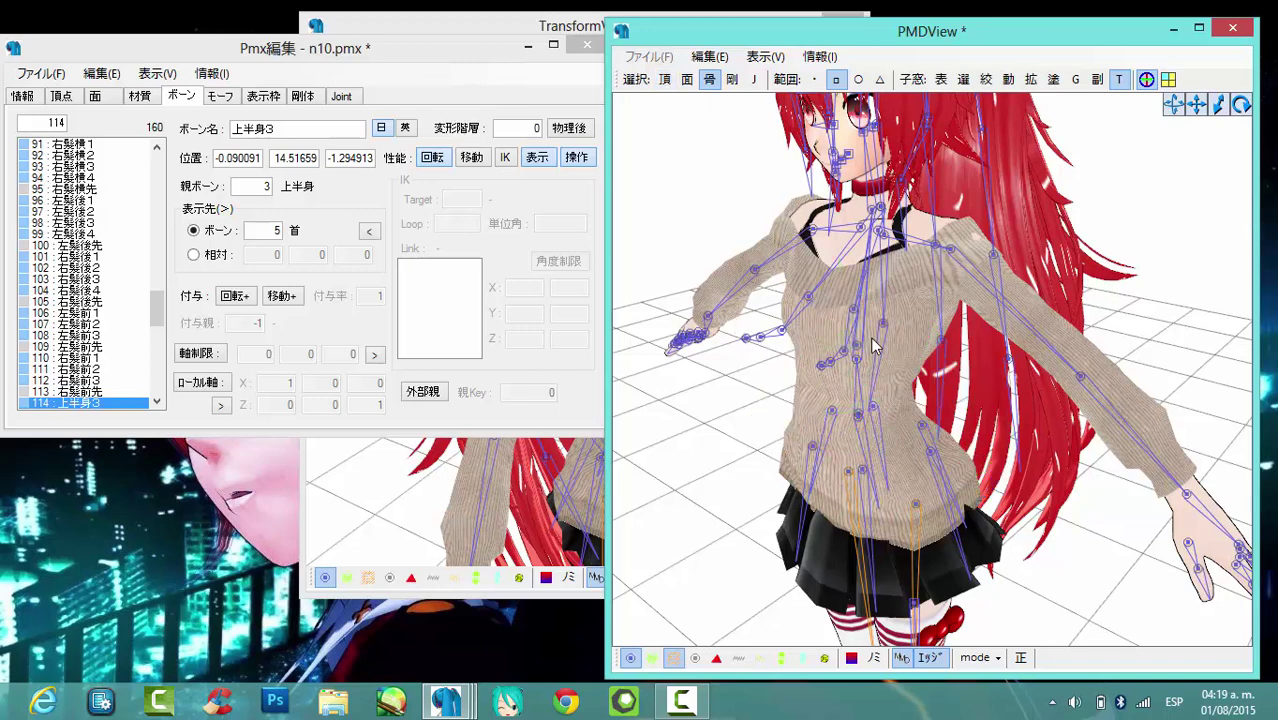
click(858, 343)
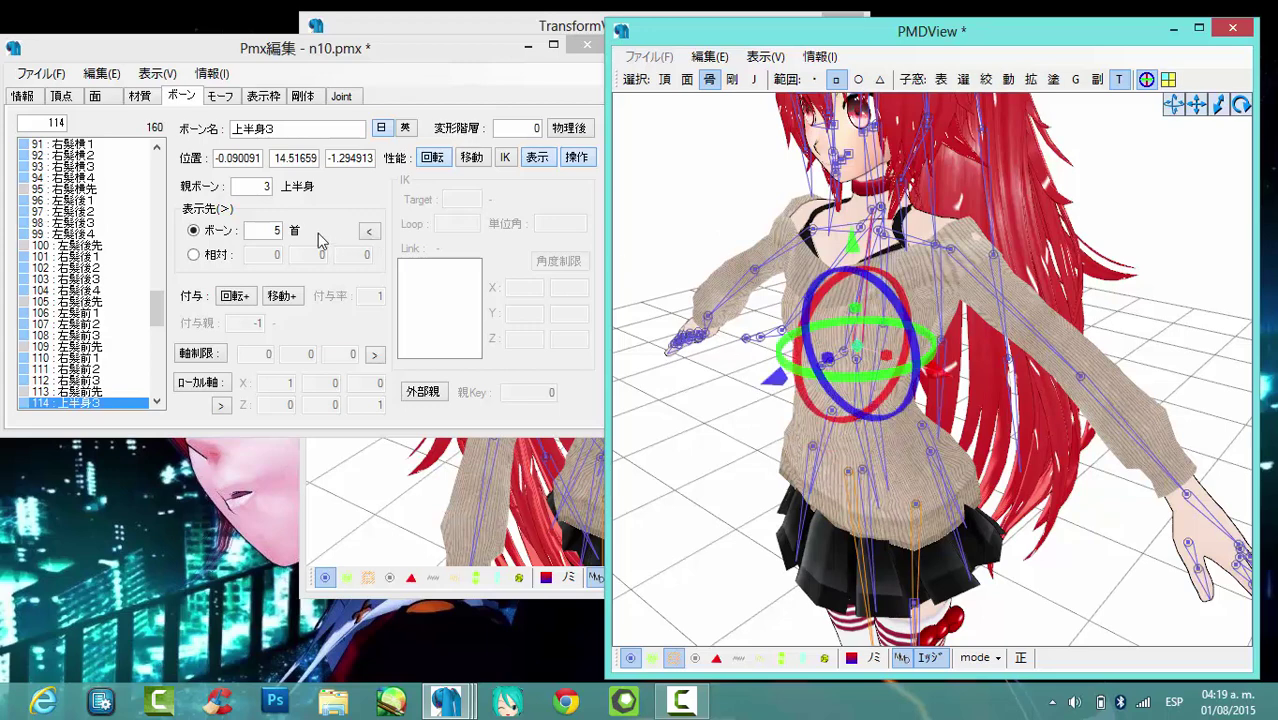
- Check the index of the 上半身2 bone and set the parent bone of 上半身3 to 4 (上半身2)
click(857, 366)
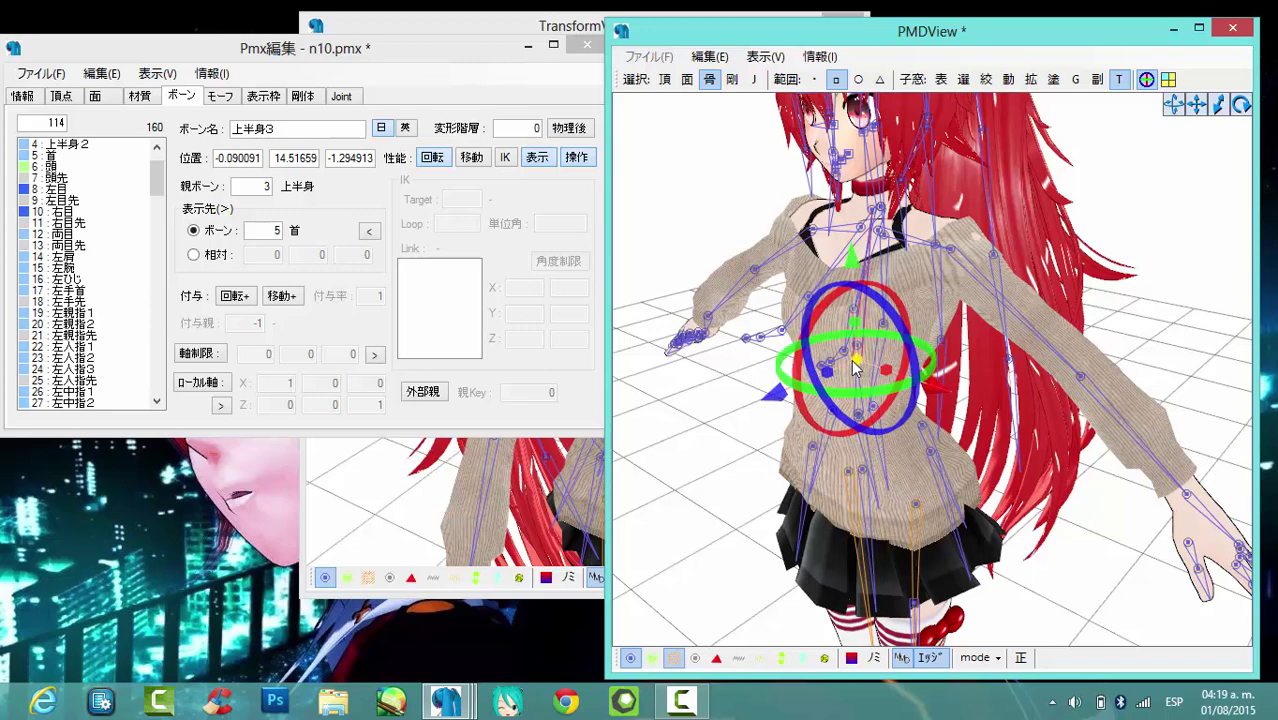
click(845, 358)
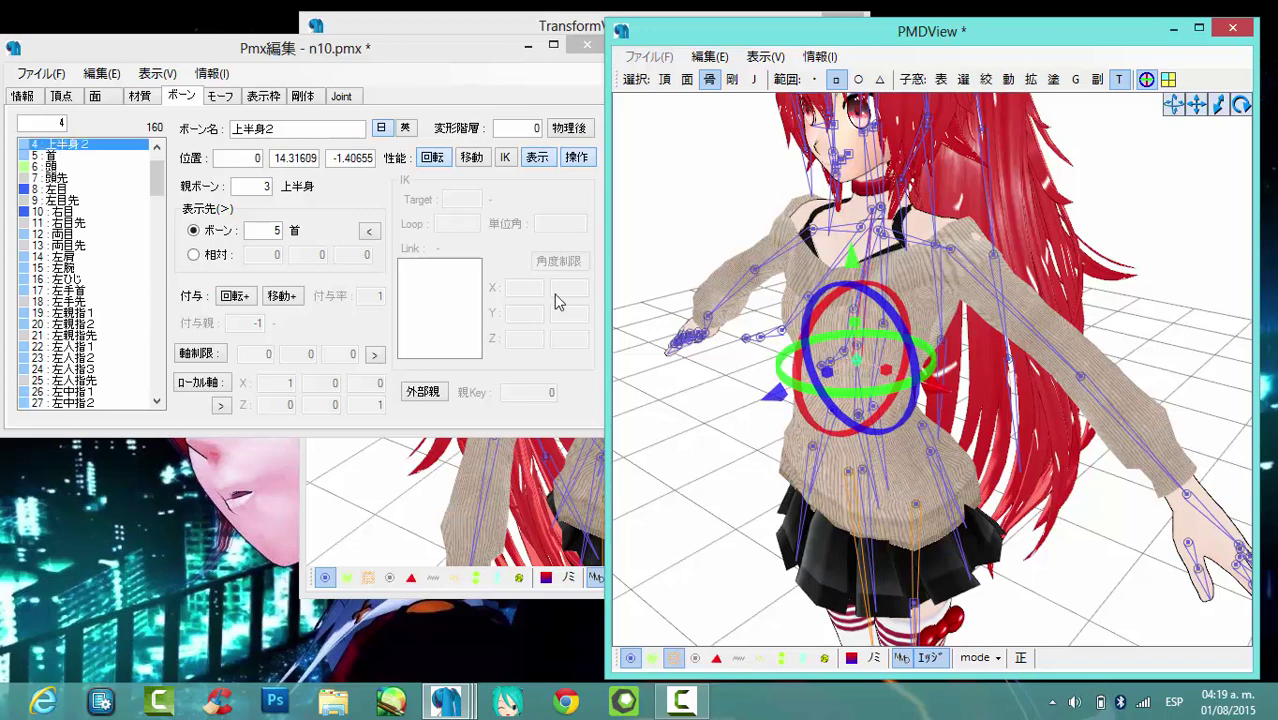
click(866, 352)
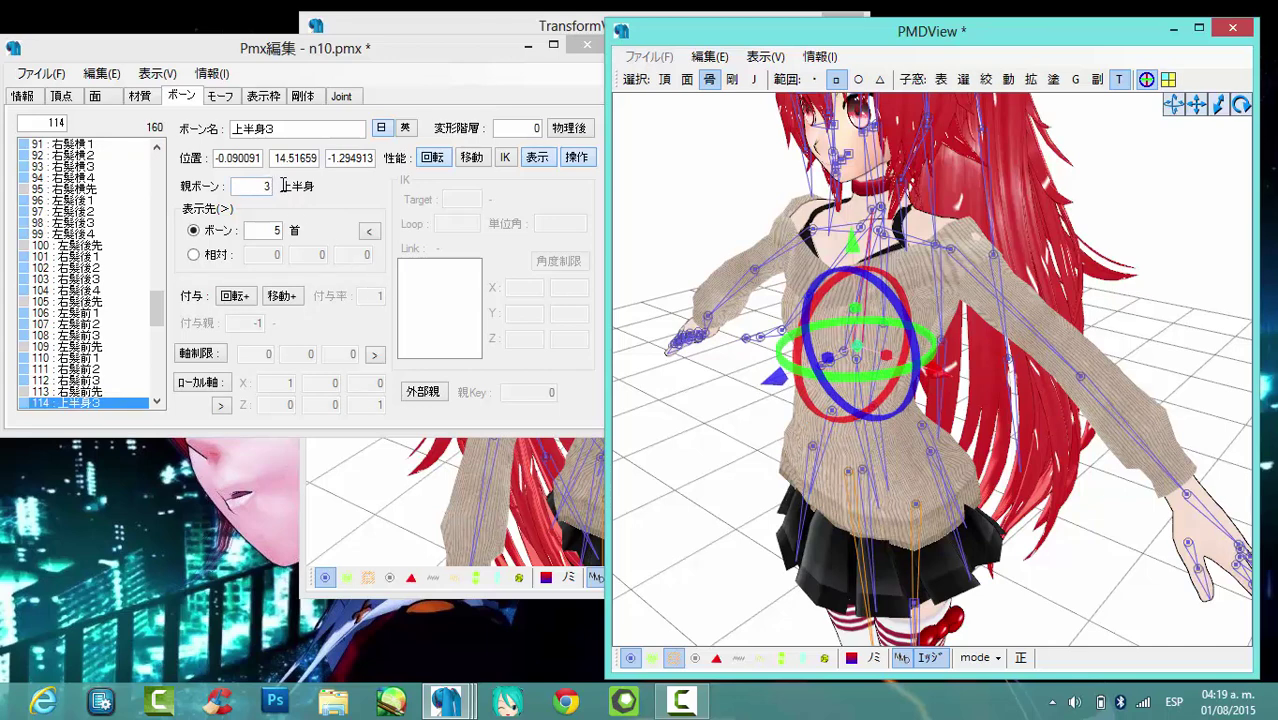
click(283, 185)
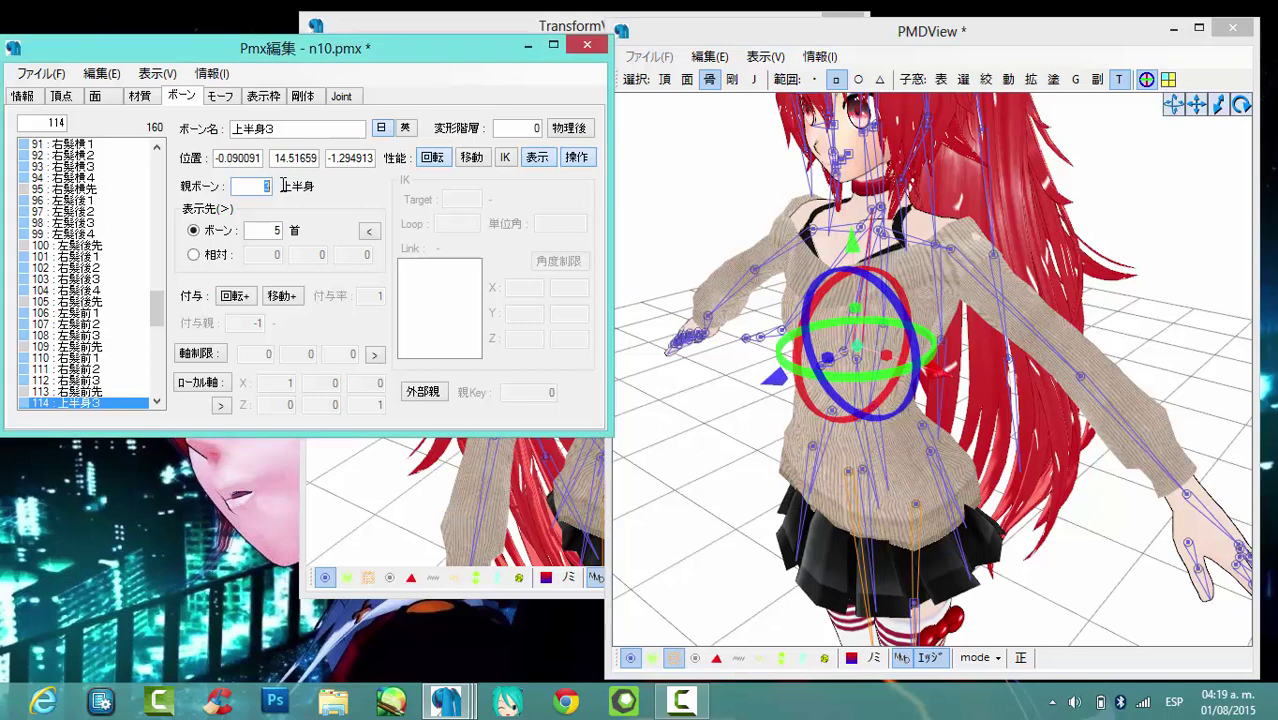
click(240, 186)
key(Return)
click(685, 210)
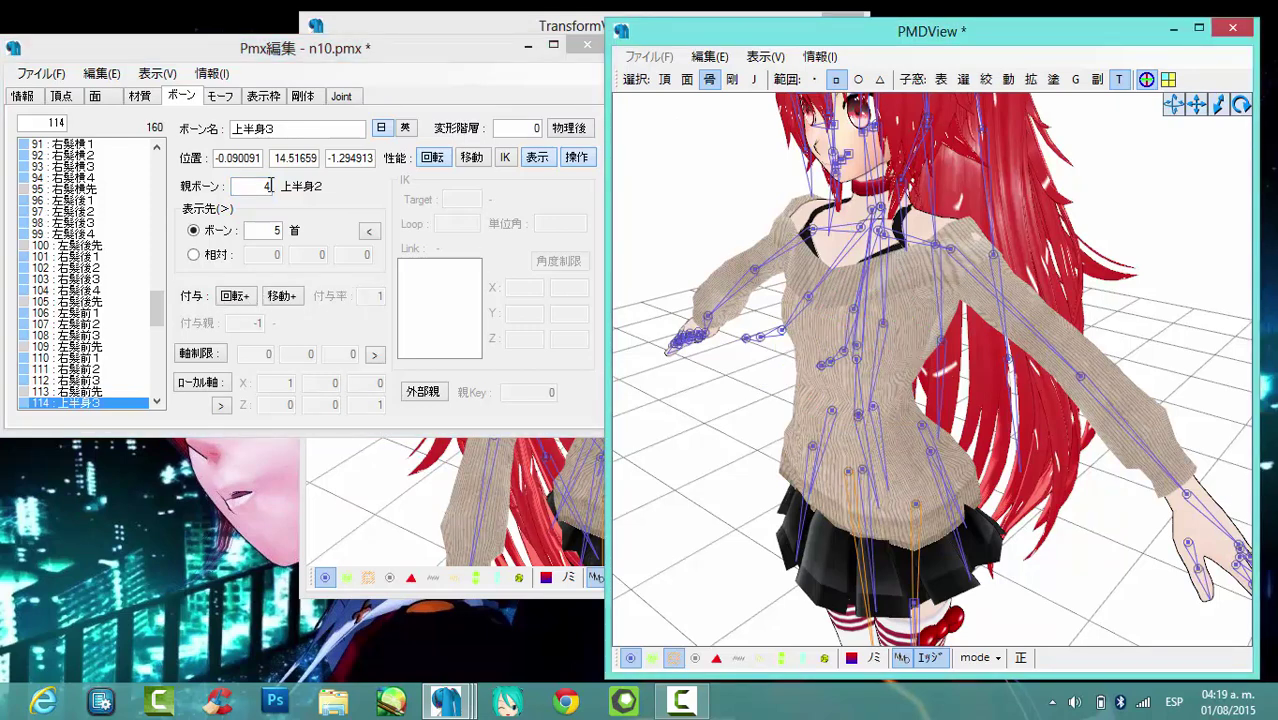
- Set the display target bone of 上半身3 to 0 (全ての親)
click(309, 234)
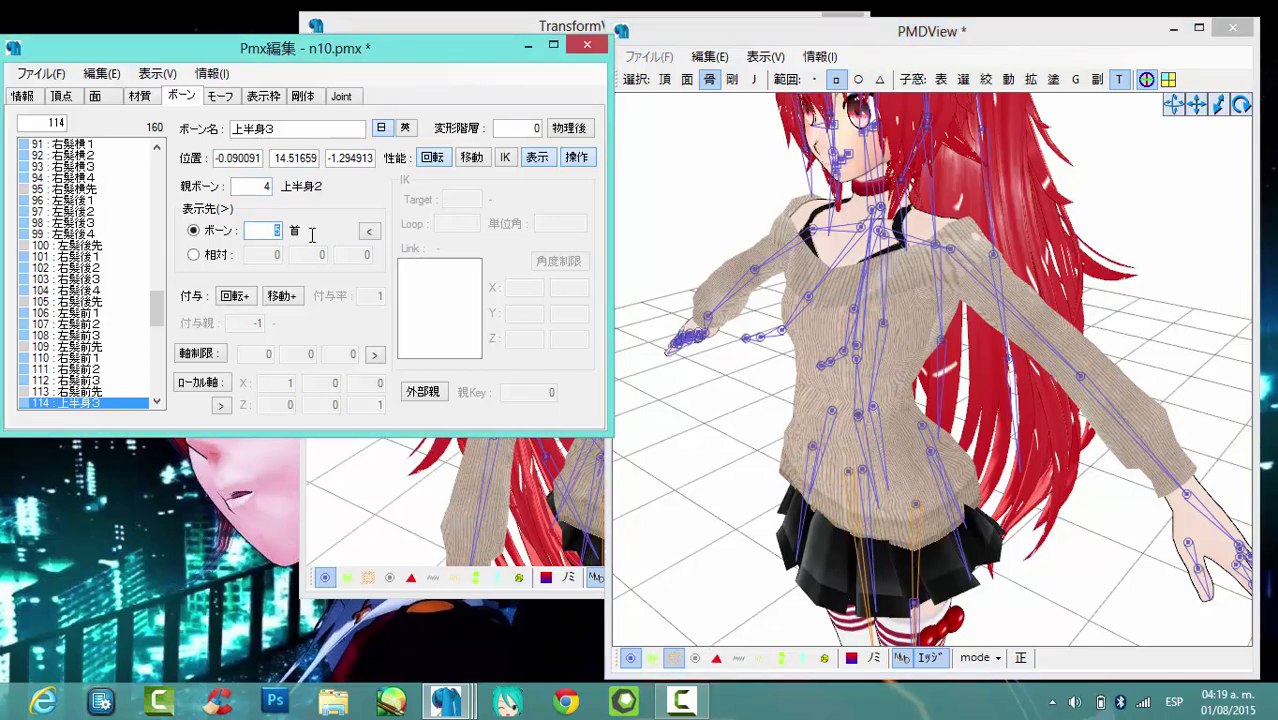
text(0)
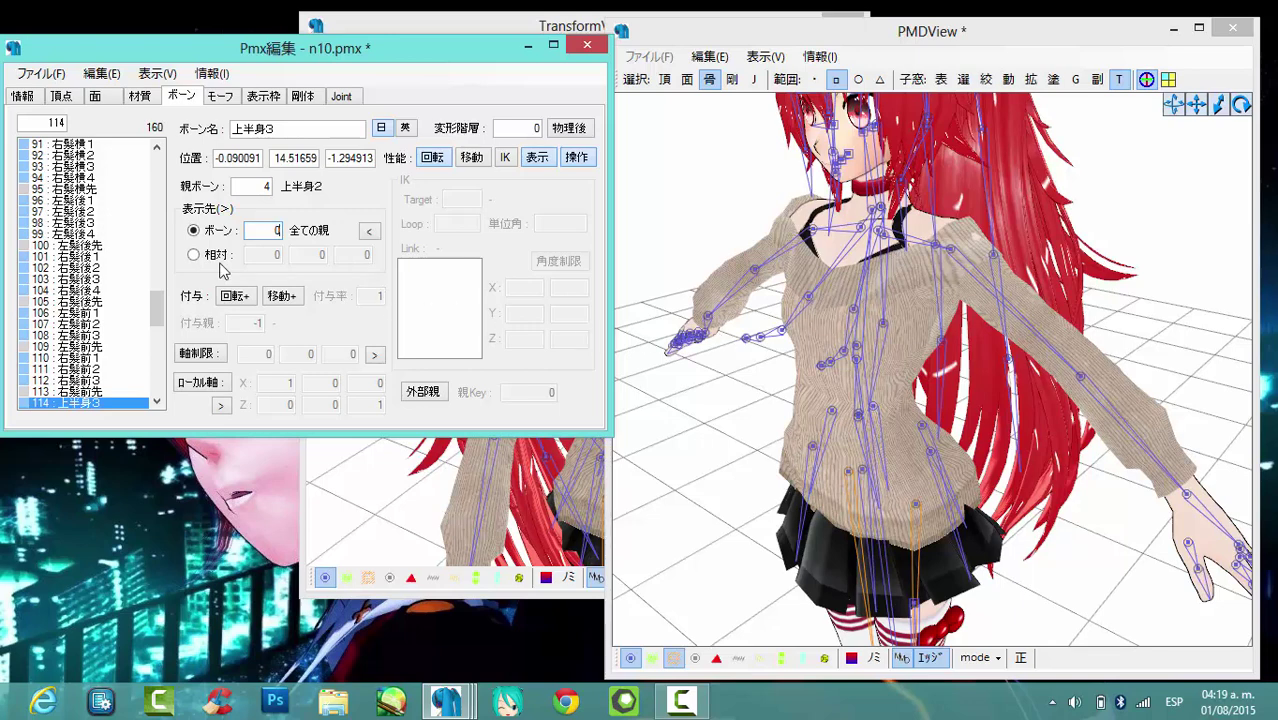
- Set the display target bone of 上半身3 to -1, leaving it without a target bone
click(97, 392)
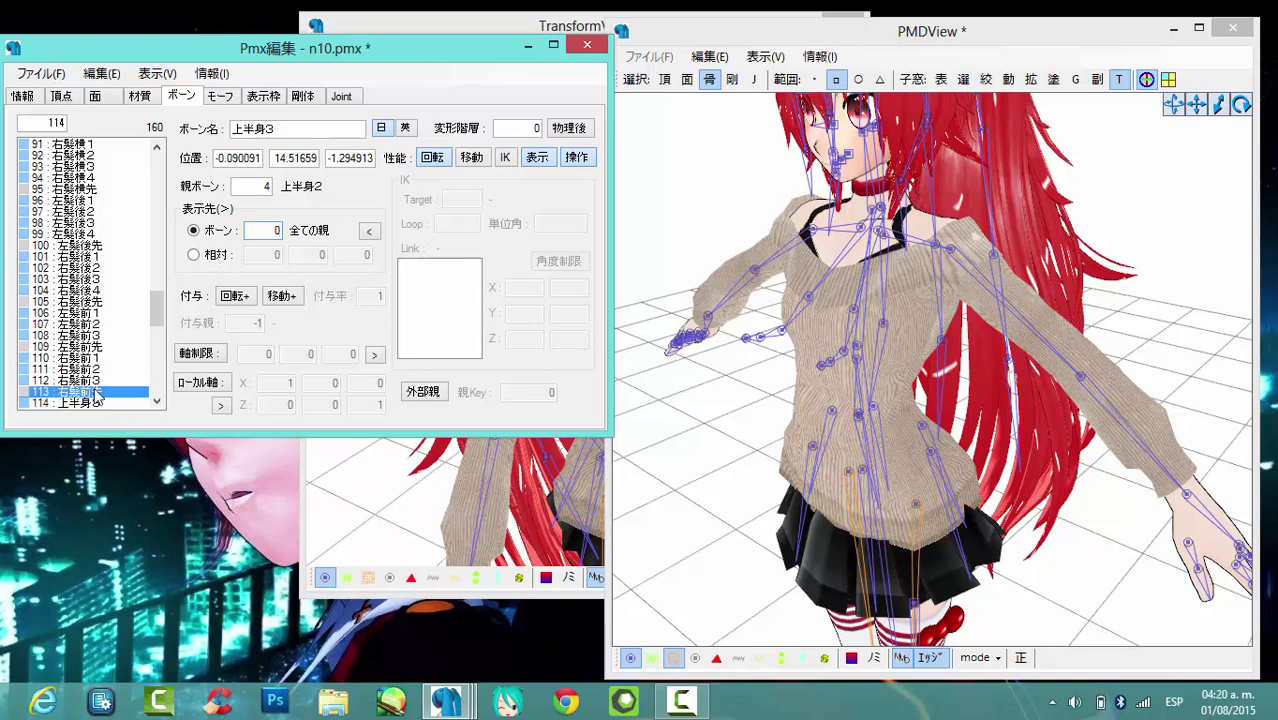
click(97, 403)
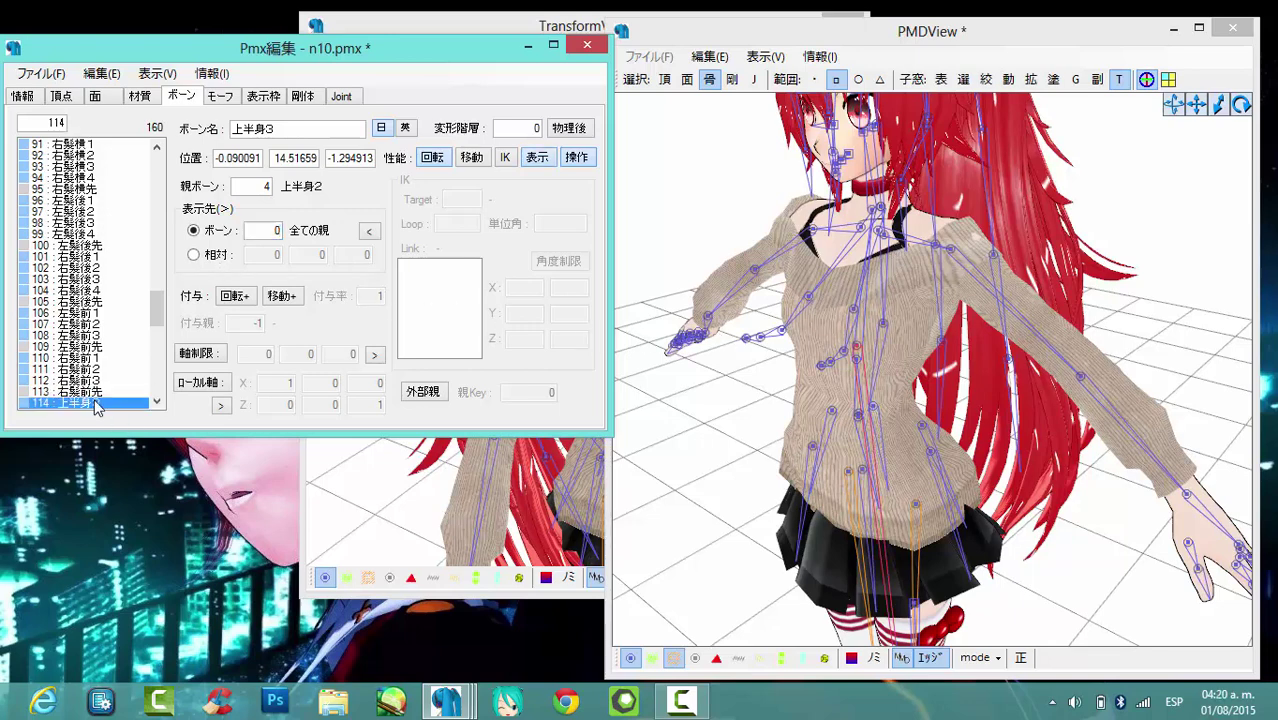
double_click(293, 234)
text(-1)
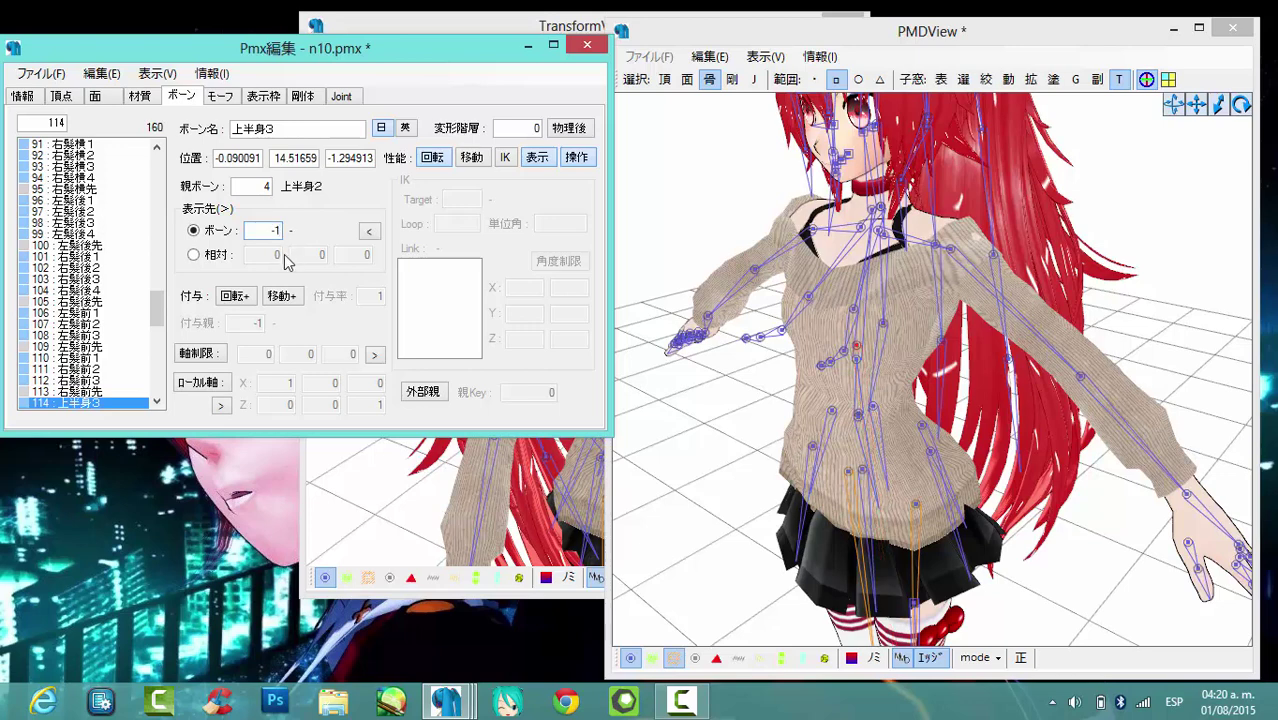
click(119, 400)
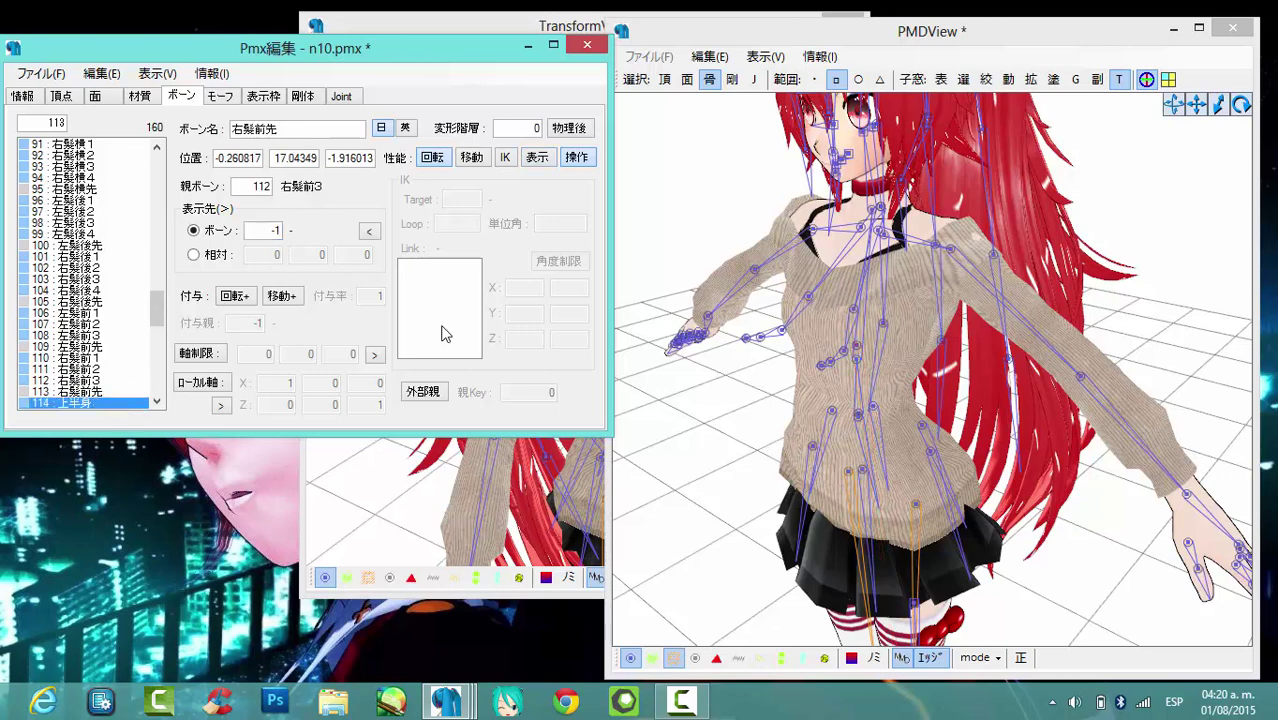
- Examine the 上半身3 bone on the torso in PMDView and view the model in TransformView from other angles
right_drag(847, 348, 870, 373)
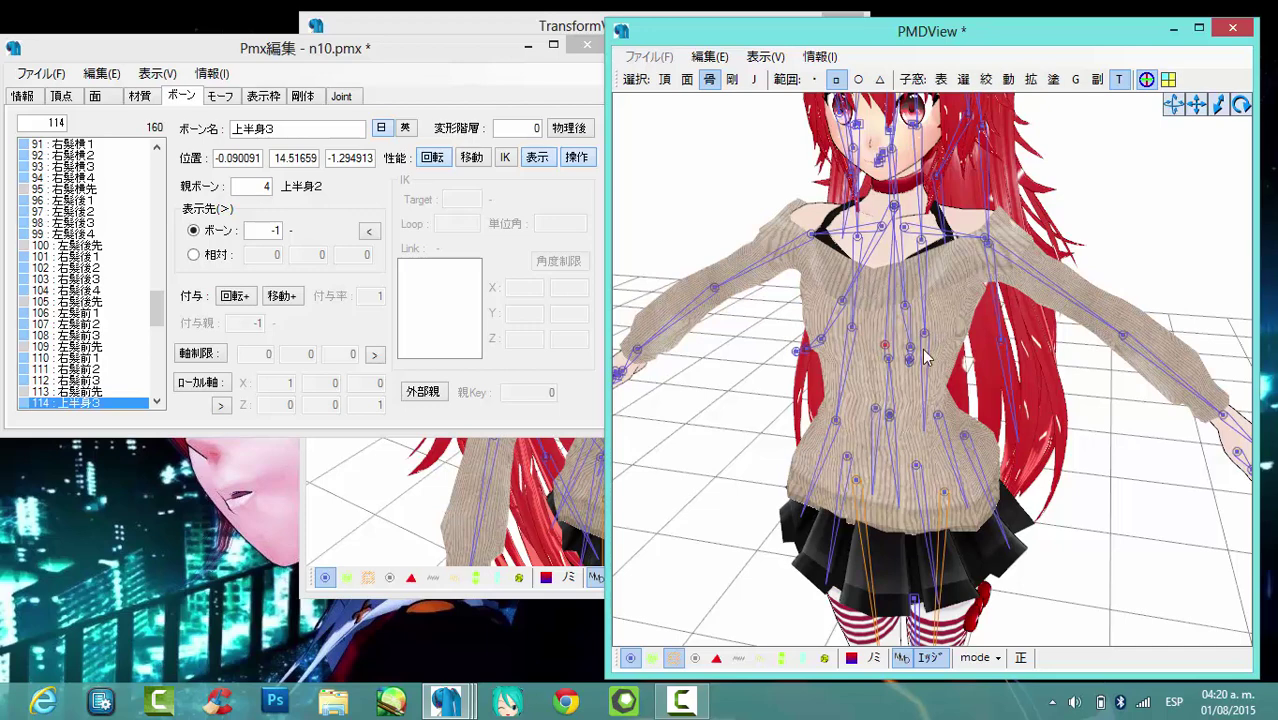
click(515, 487)
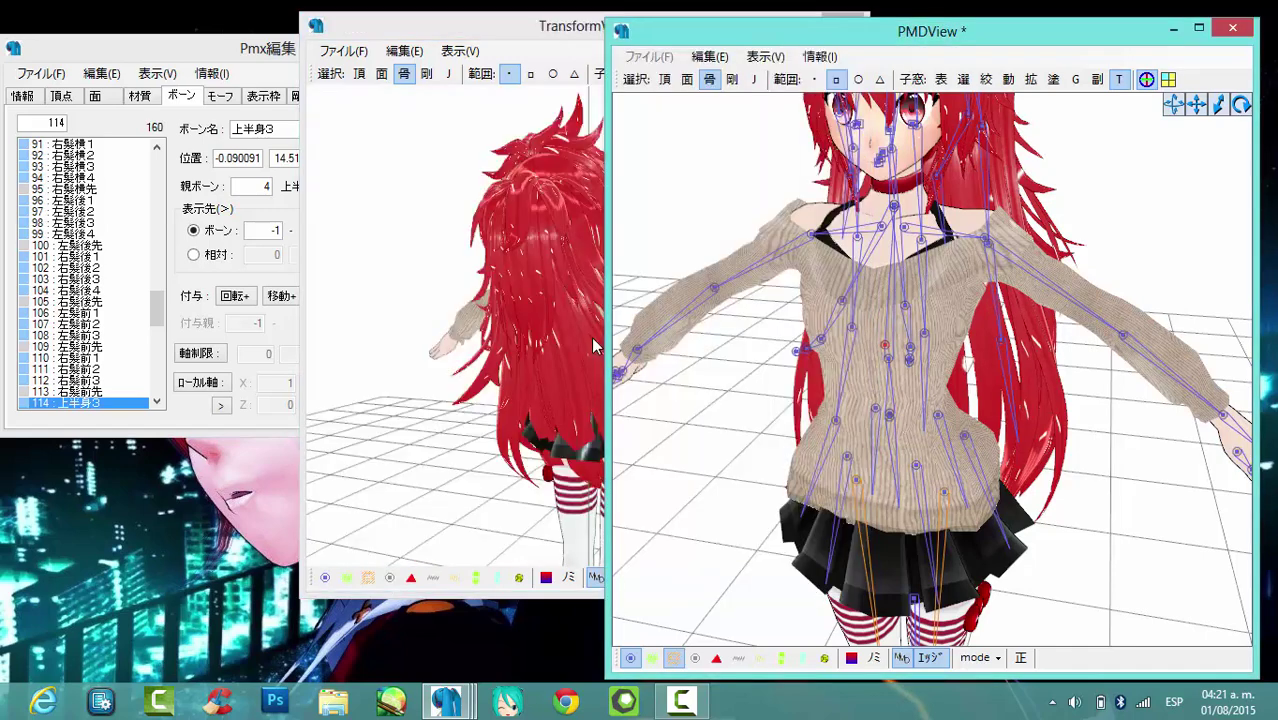
click(477, 285)
right_drag(462, 282, 248, 95)
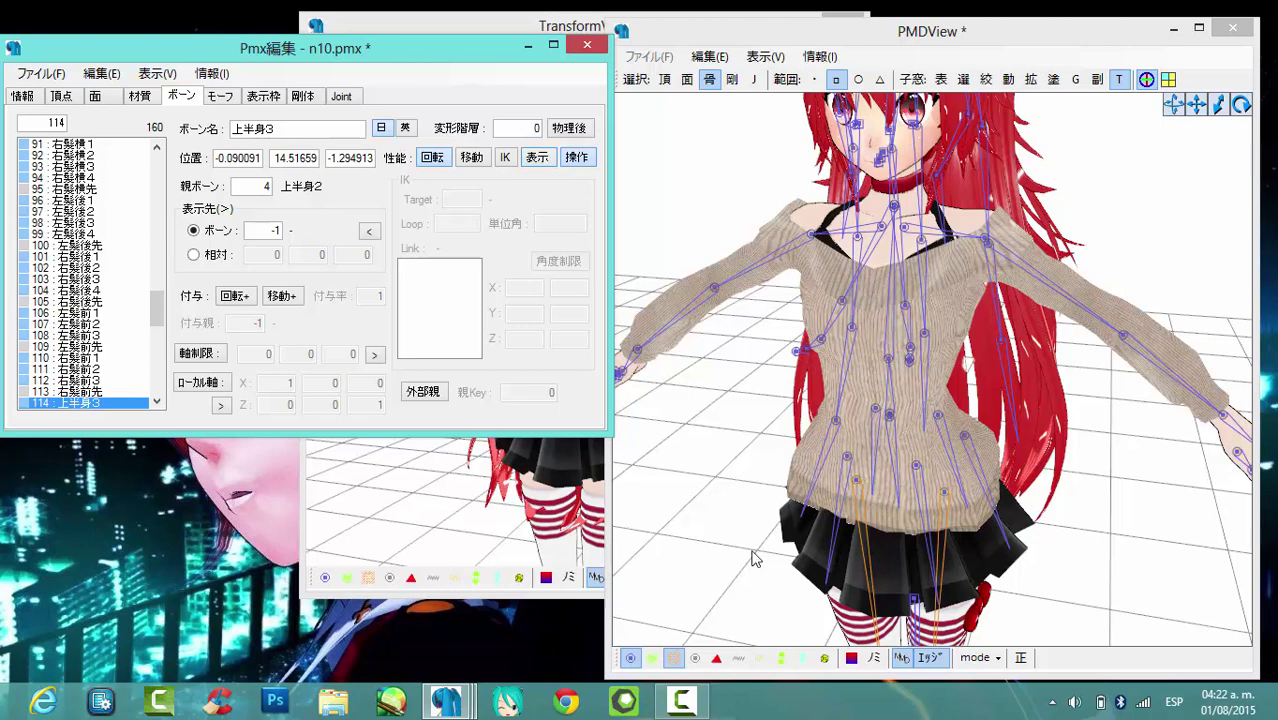
- Show the hidden bones in PMDView to compare them with the visible ones, and hide them again
click(697, 660)
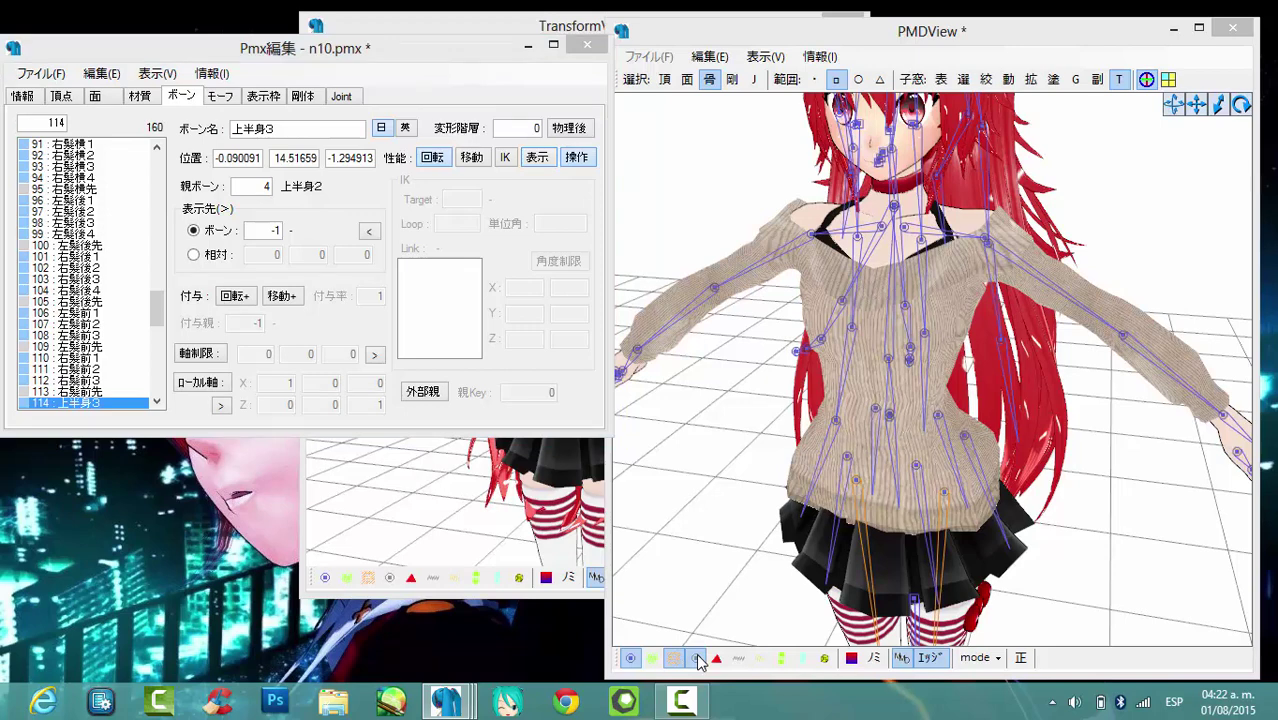
click(697, 660)
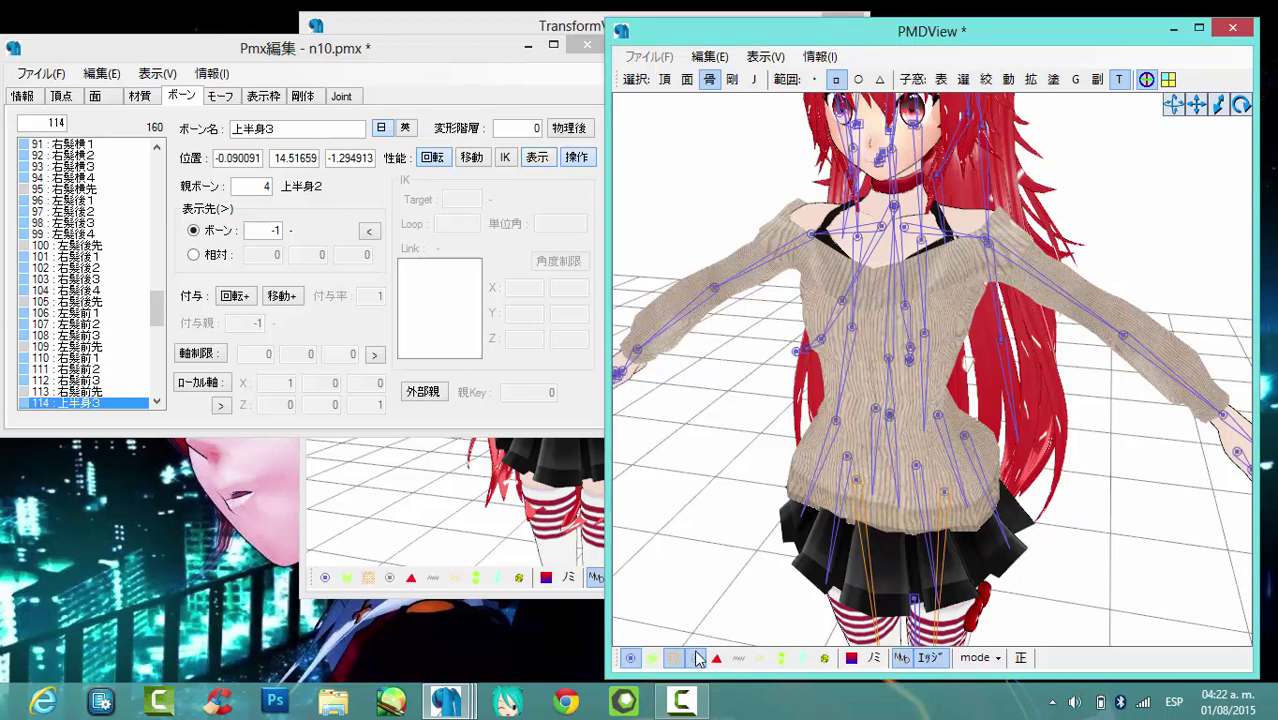
click(697, 660)
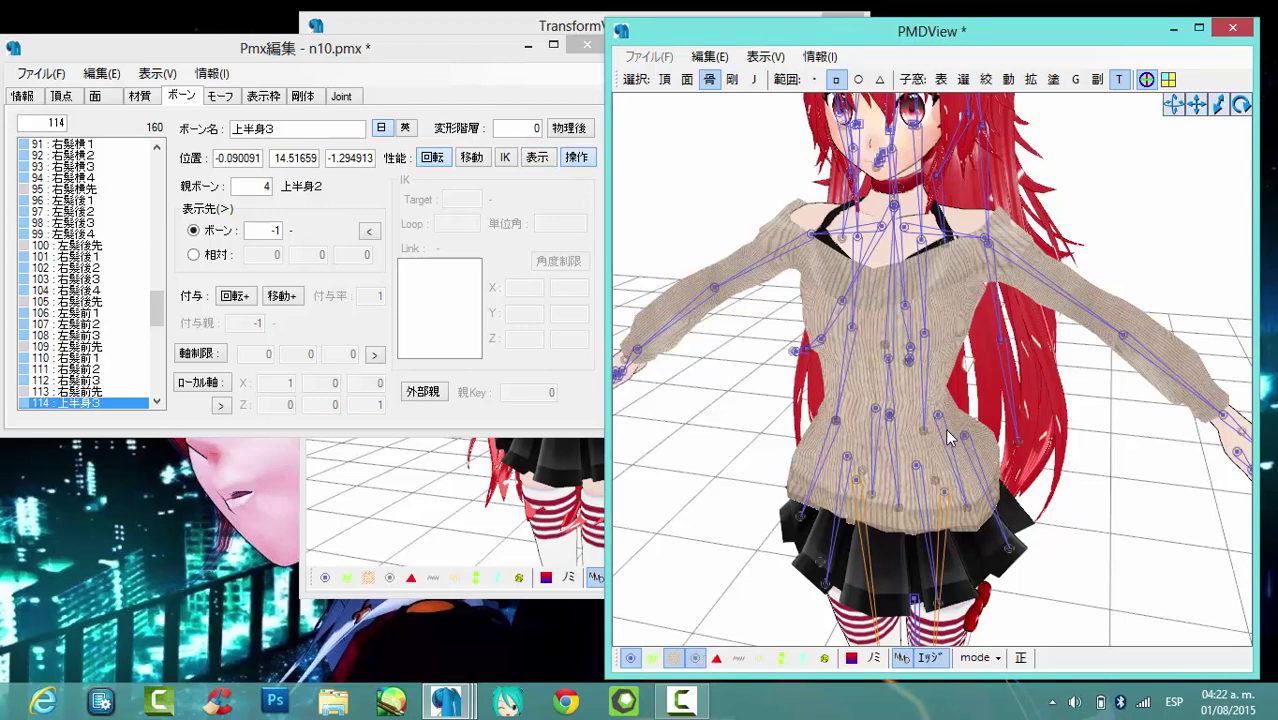
click(698, 660)
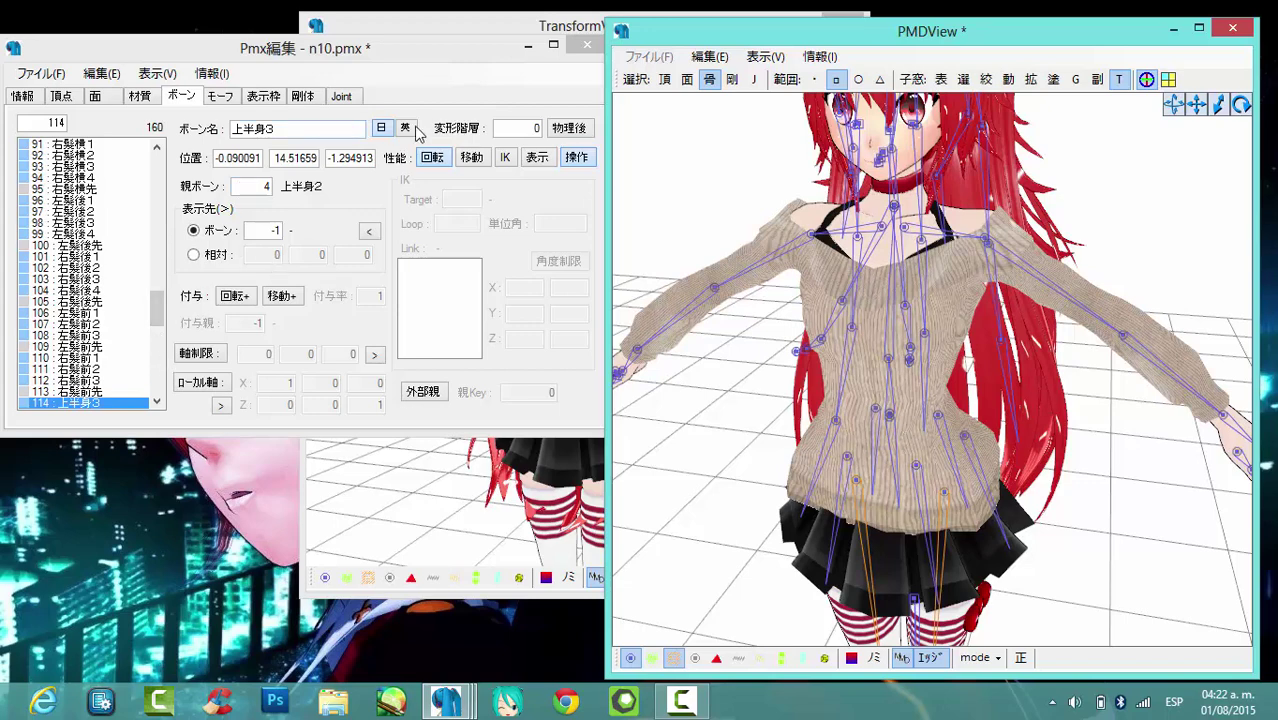
- Rename the 上半身3 bone (index 114) as 444
click(130, 126)
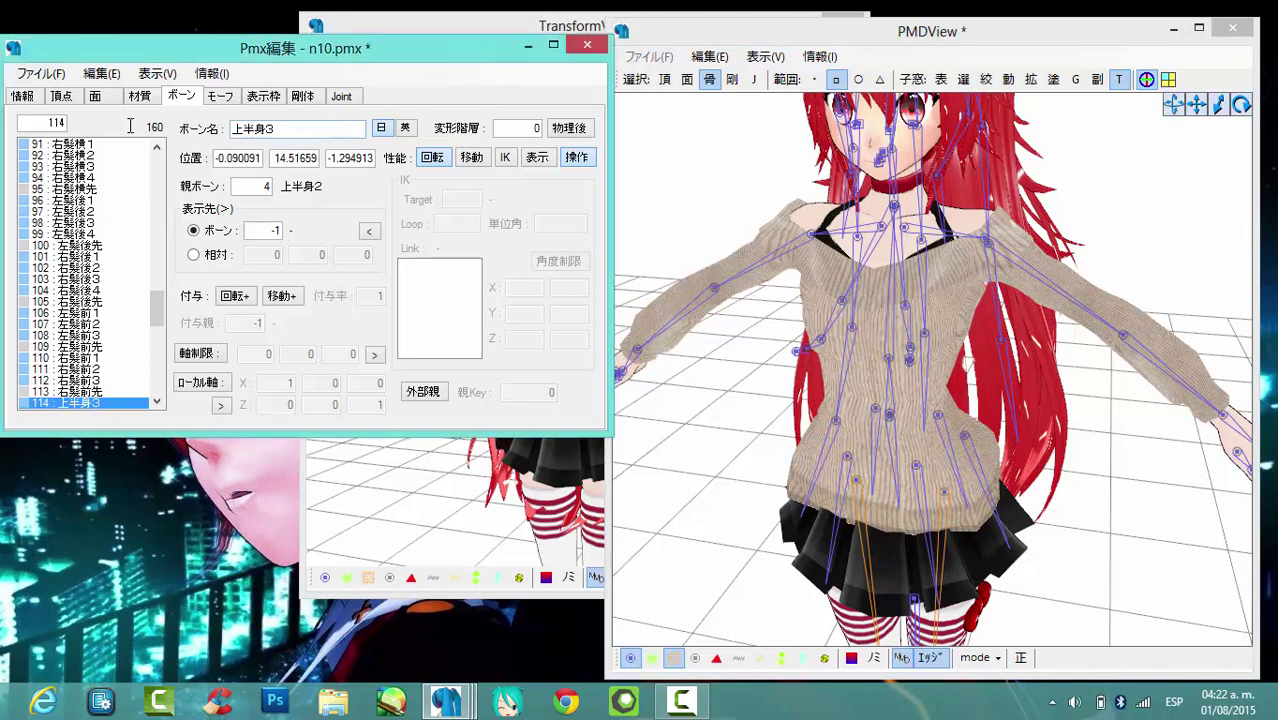
key(Tab)
text(4)
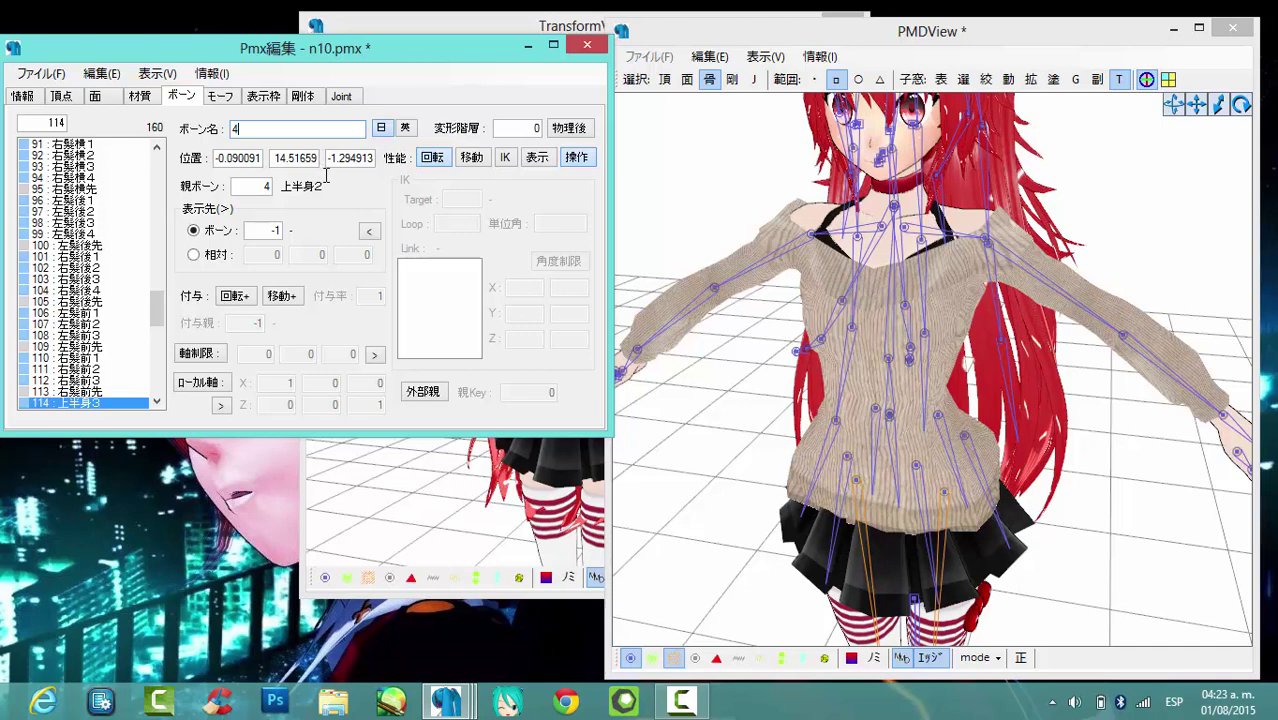
text(44)
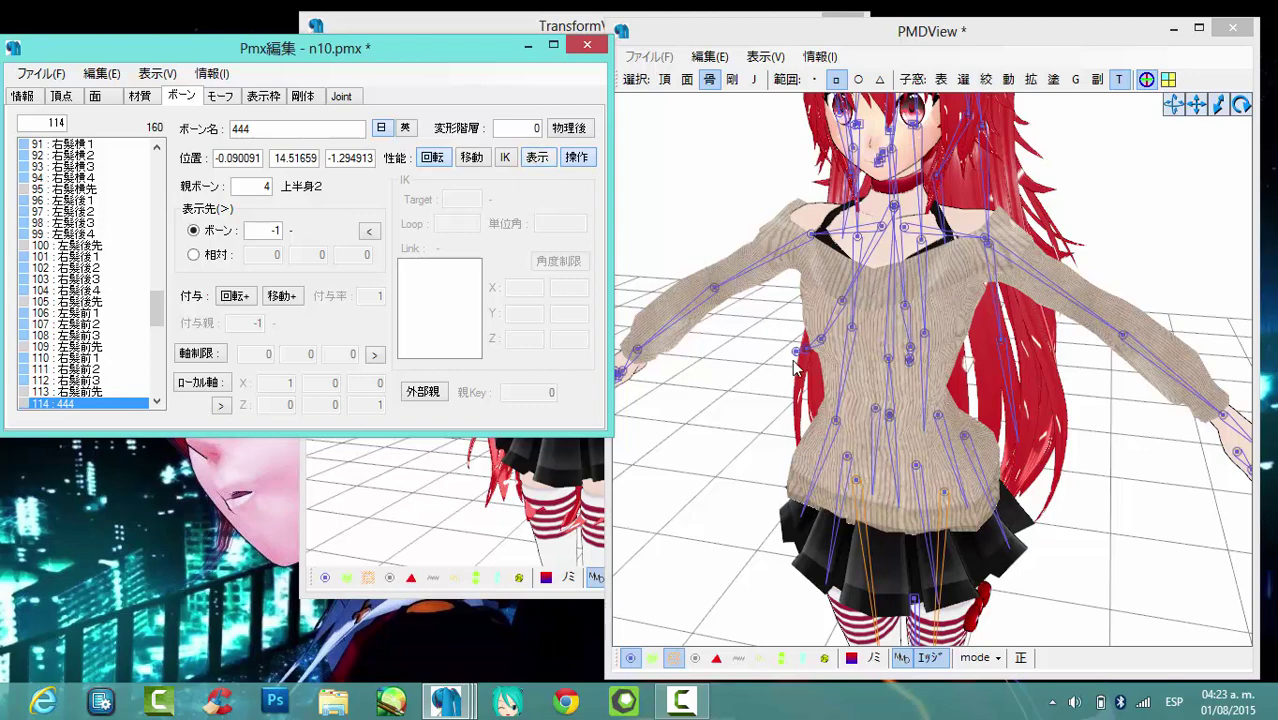
right_drag(797, 368, 808, 355)
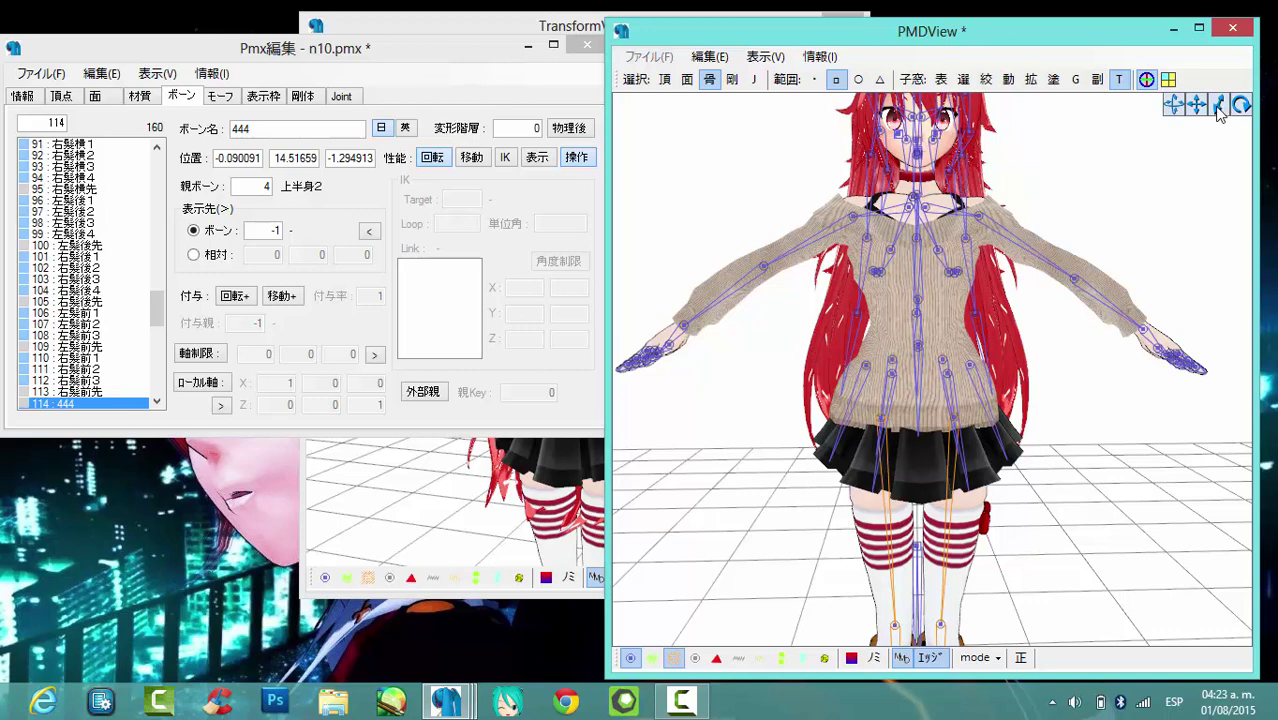
right_drag(1205, 110, 1186, 155)
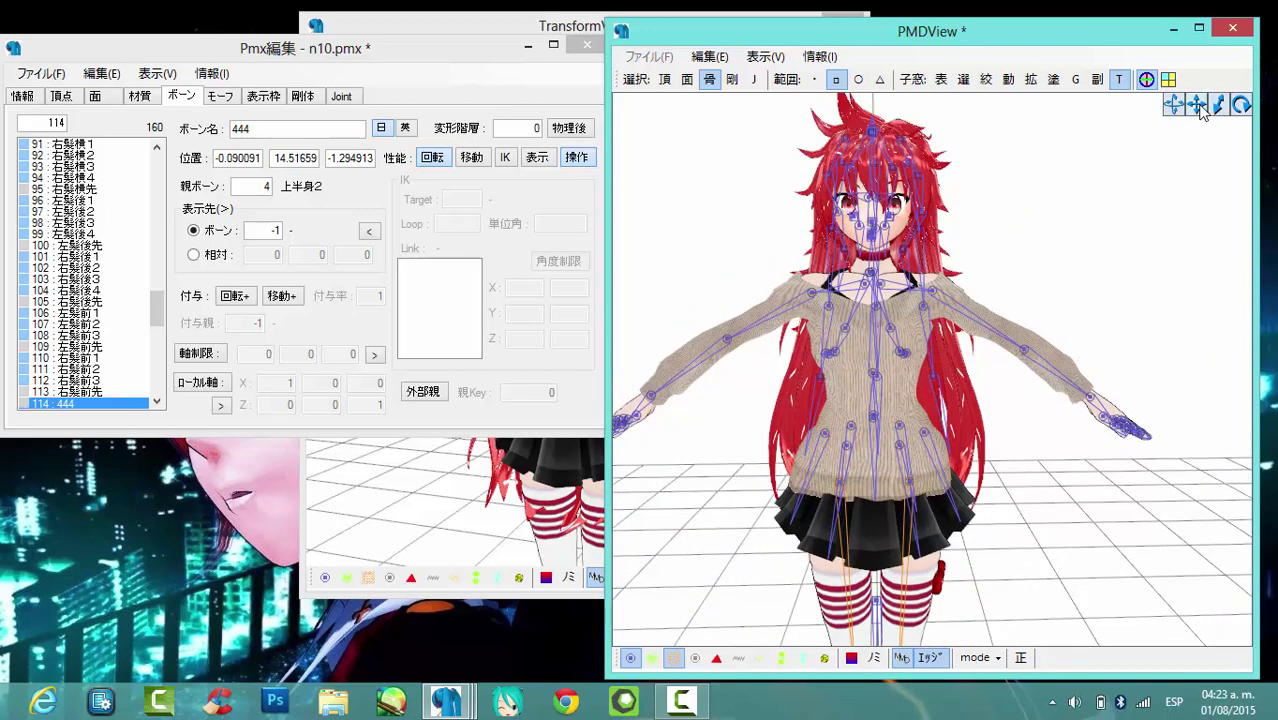
click(698, 706)
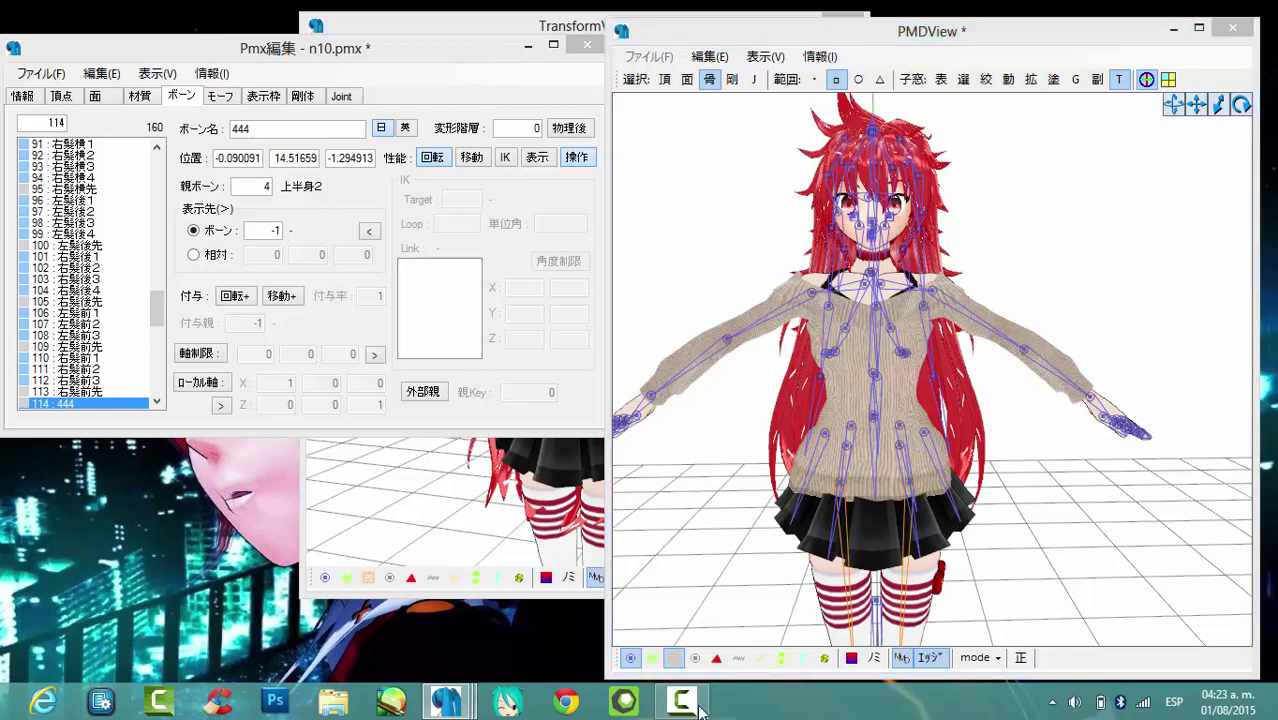